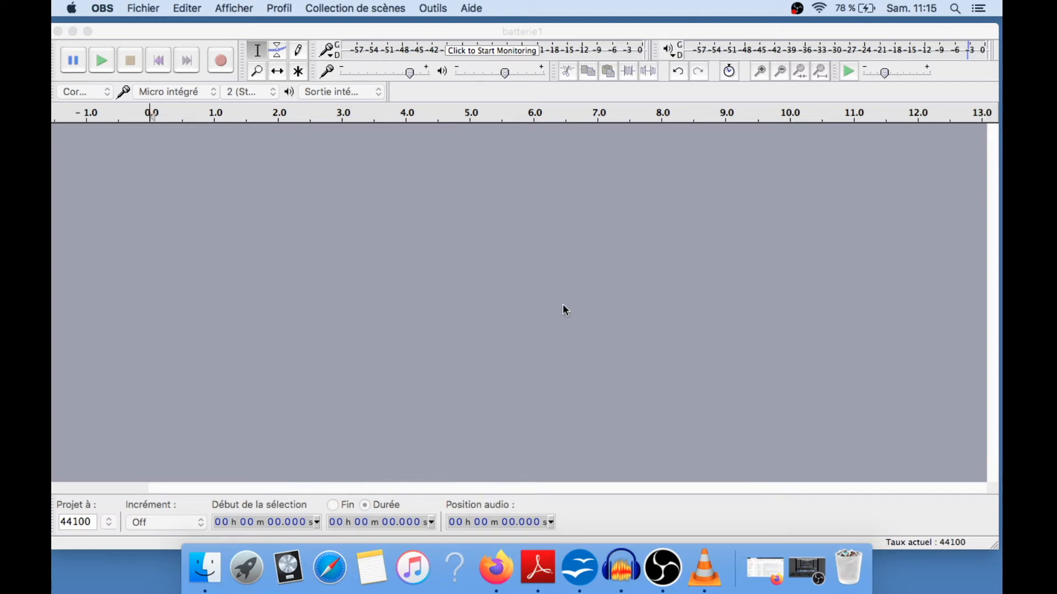
# Import the audio file batterie1.mp3 from the Desktop as a new track and preview its playback
pyautogui.click(563, 306)
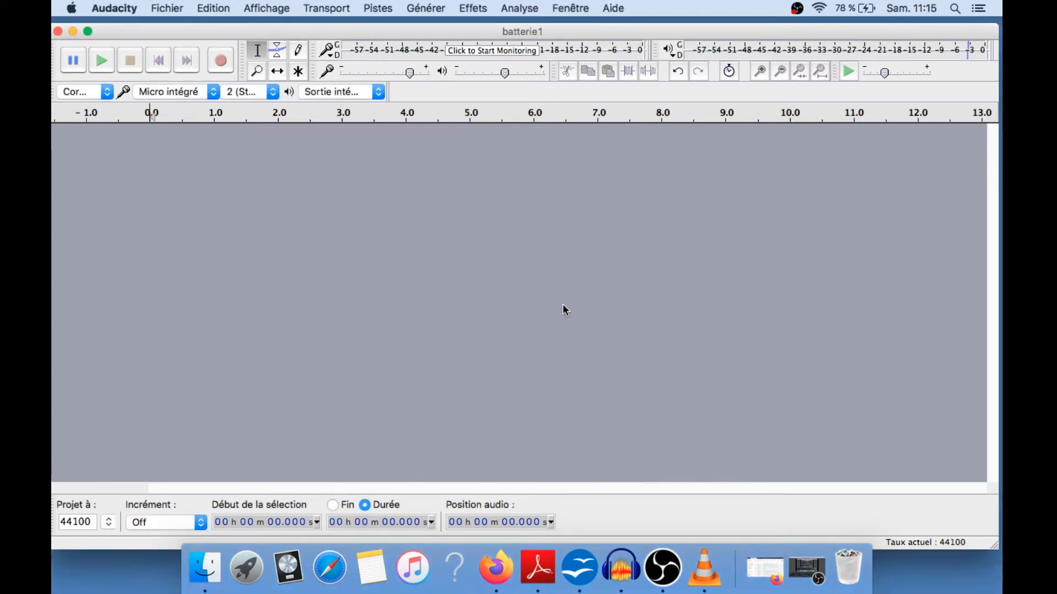
pyautogui.click(164, 8)
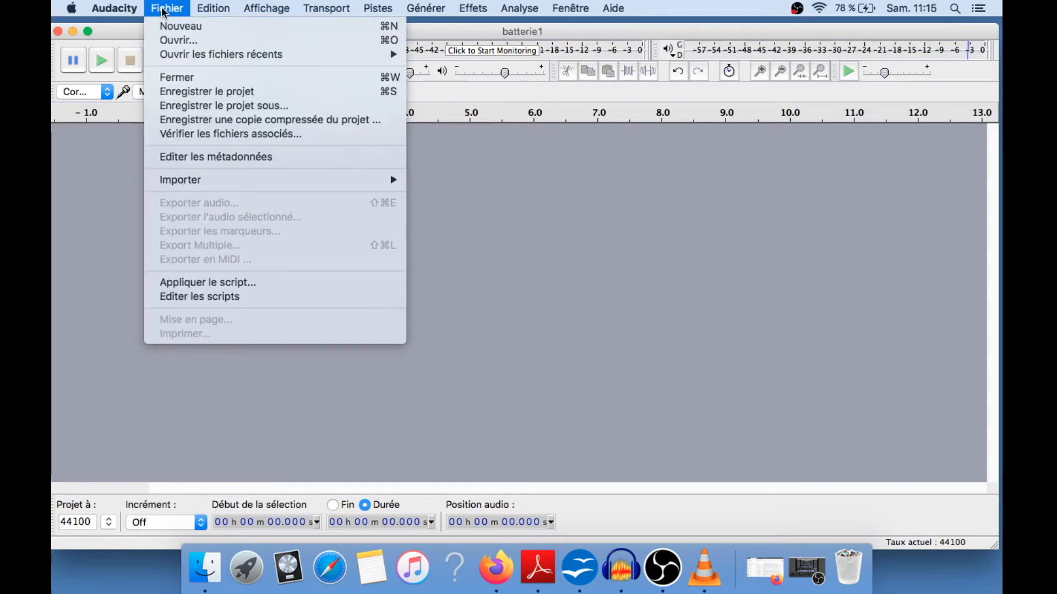
pyautogui.moveTo(183, 180)
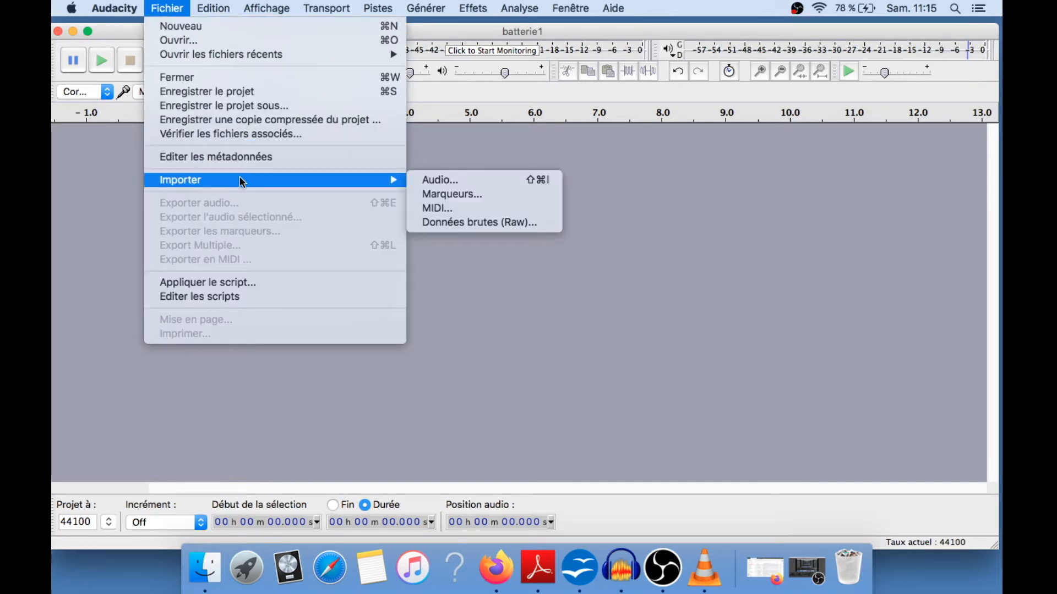
pyautogui.click(445, 181)
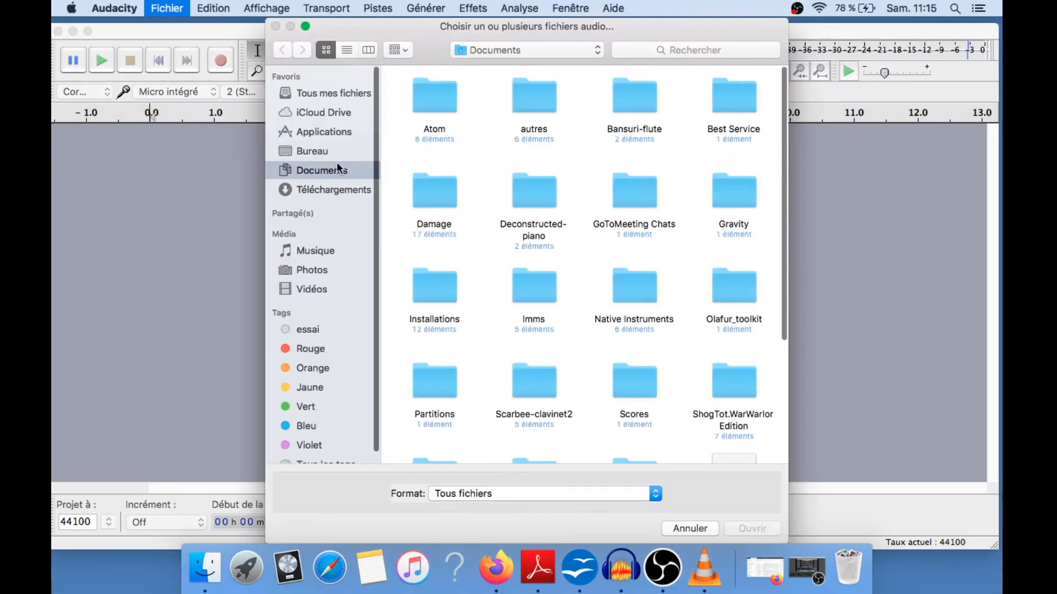
pyautogui.click(310, 151)
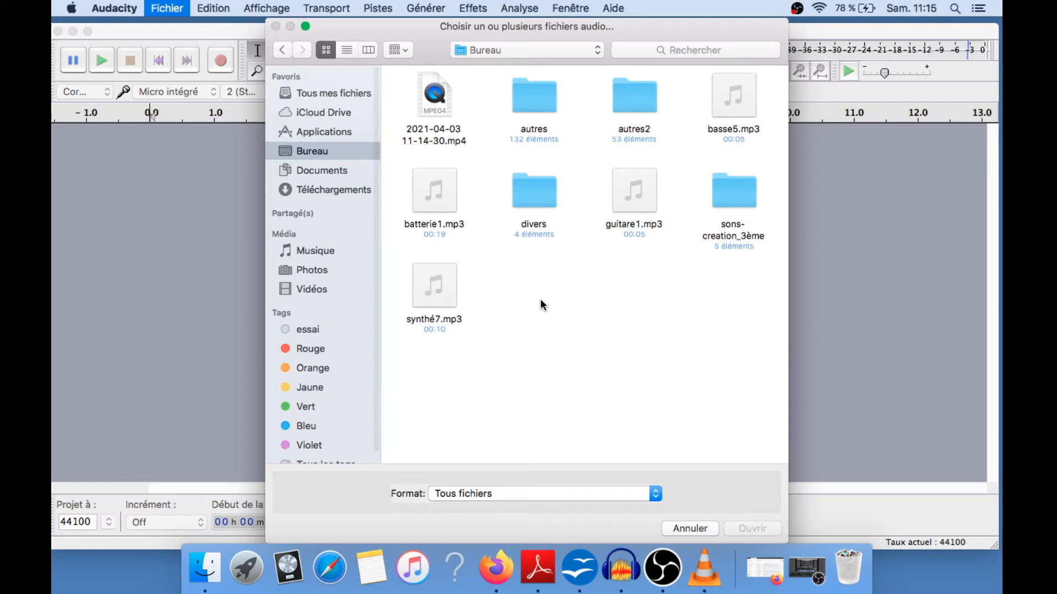
pyautogui.doubleClick(448, 205)
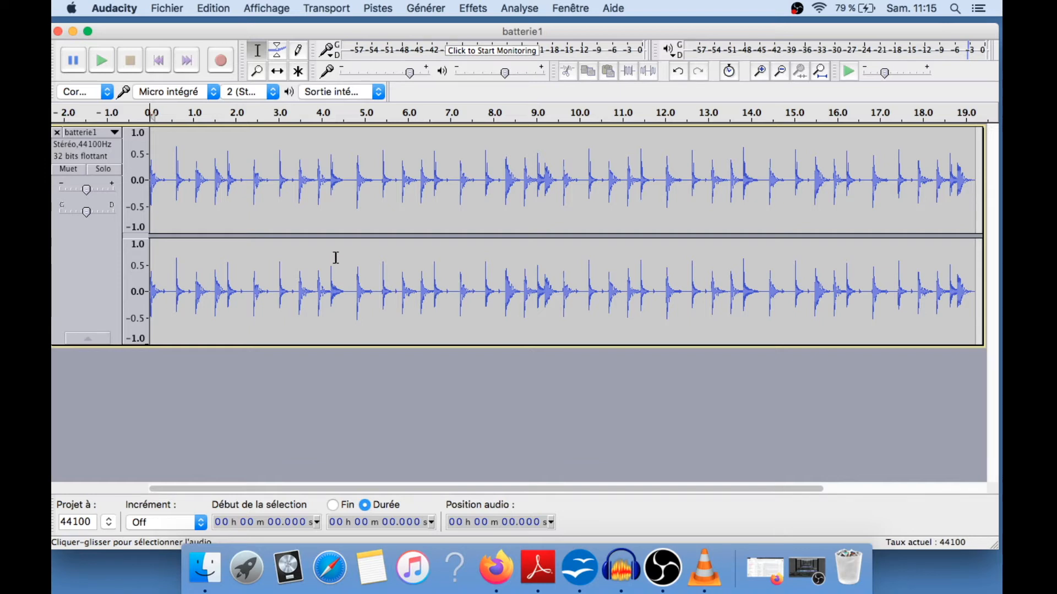
pyautogui.press('space')
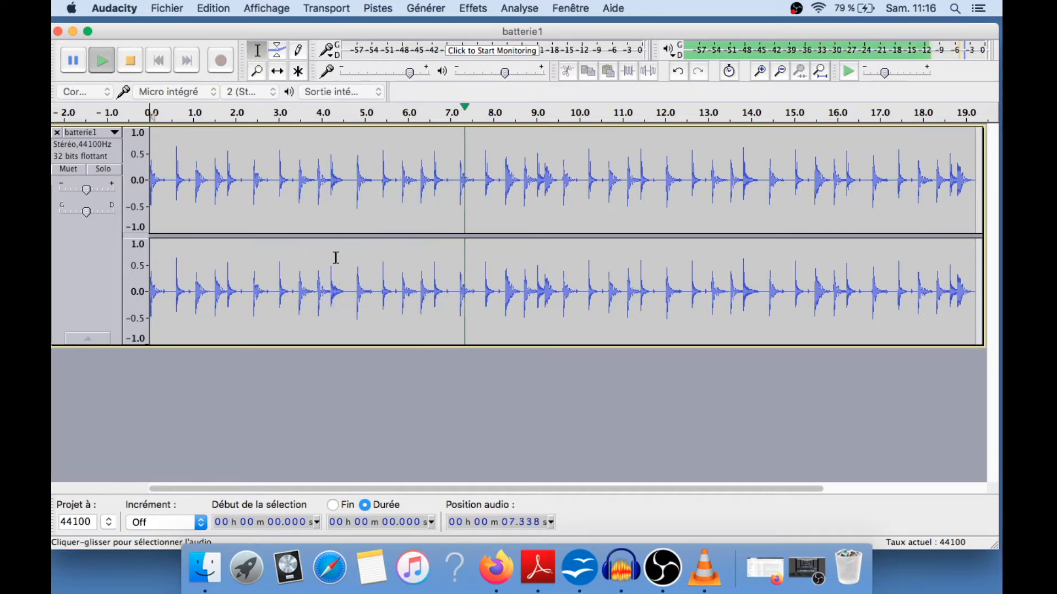
pyautogui.press('space')
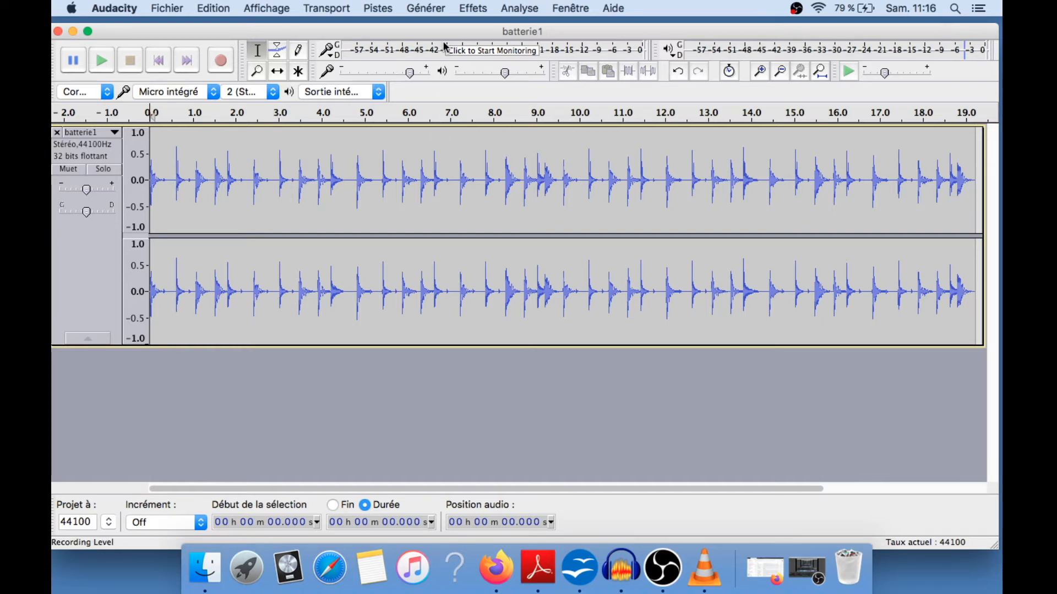
# Add basse5.mp3 from the Desktop to the project as a second track
pyautogui.moveTo(447, 31); pyautogui.dragTo(444, 125)
pyautogui.moveTo(519, 86); pyautogui.dragTo(433, 485)
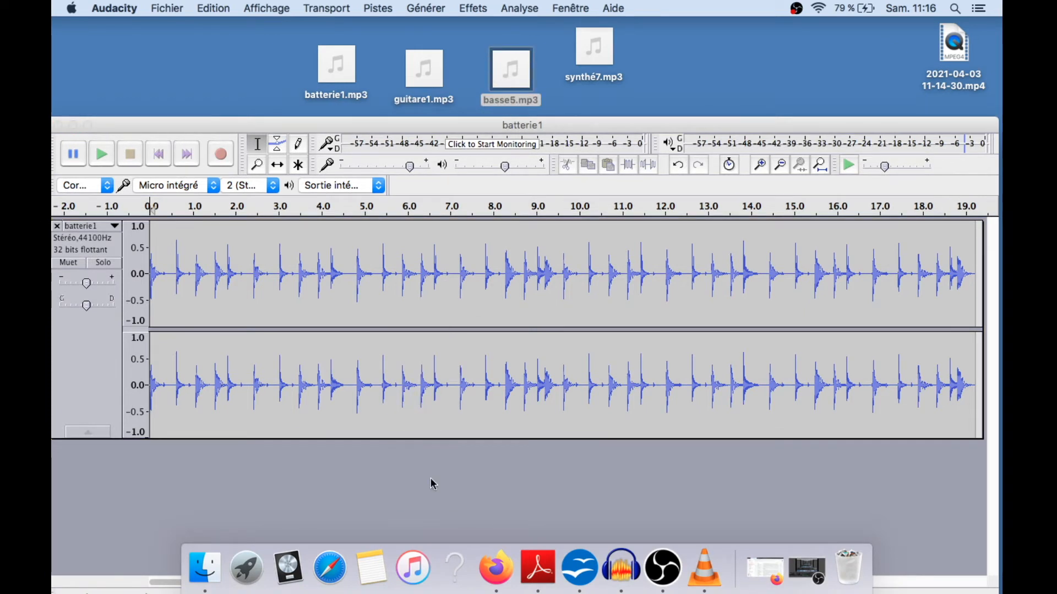
pyautogui.moveTo(484, 127); pyautogui.dragTo(481, 35)
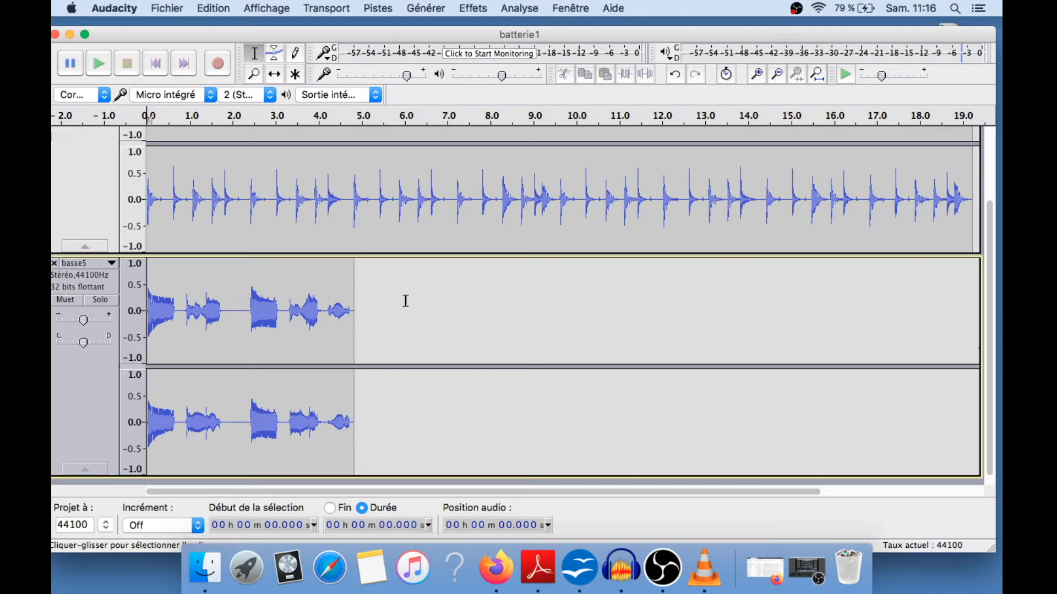
# Reduce the heights of the batterie1 and basse5 tracks so both fit in view
pyautogui.scroll(3, 454, 314)
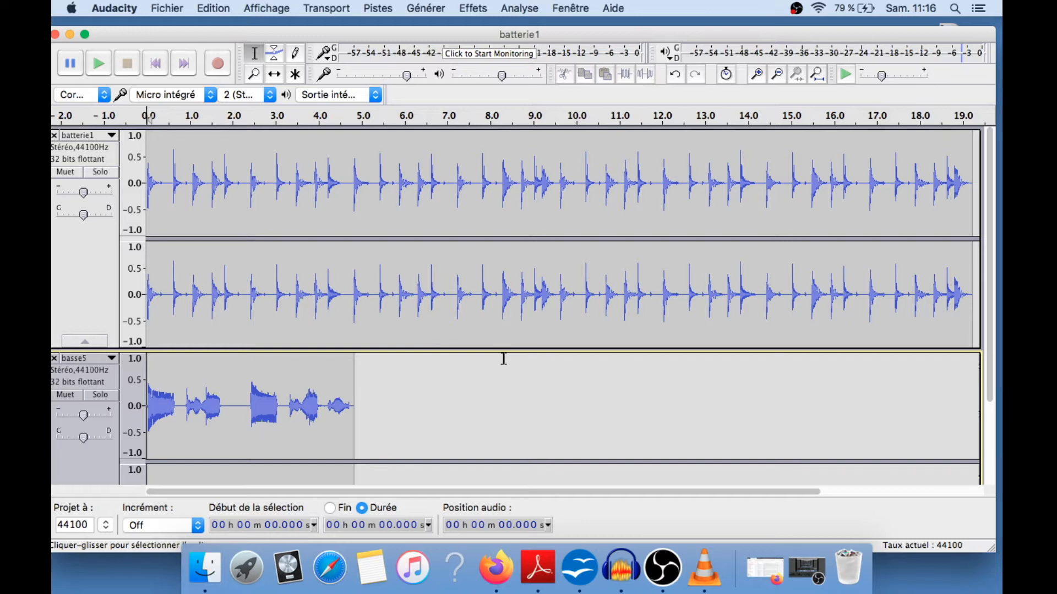
pyautogui.moveTo(502, 349); pyautogui.dragTo(495, 237)
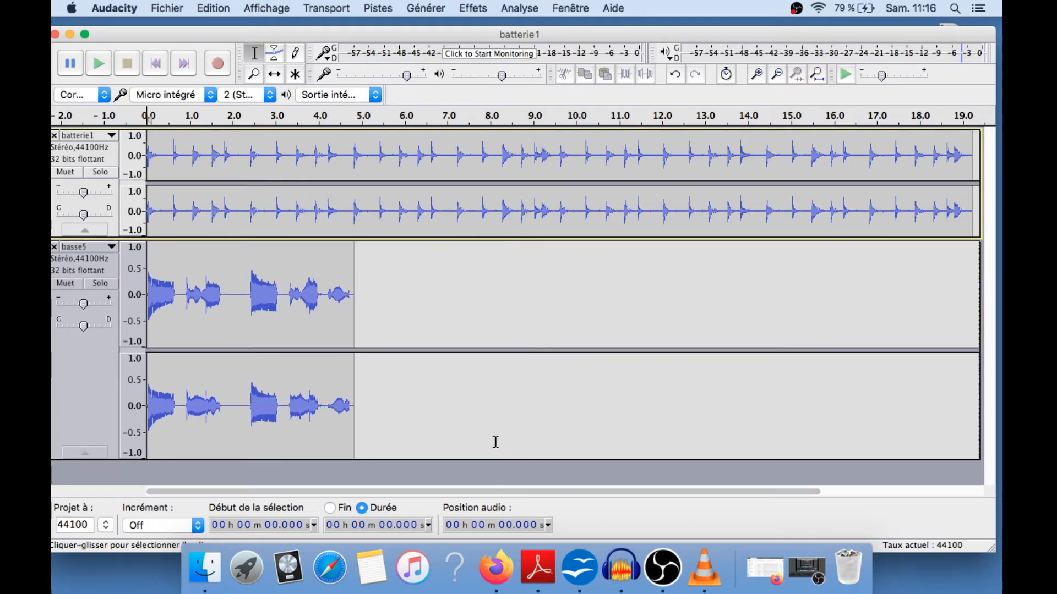
pyautogui.moveTo(493, 458); pyautogui.dragTo(494, 363)
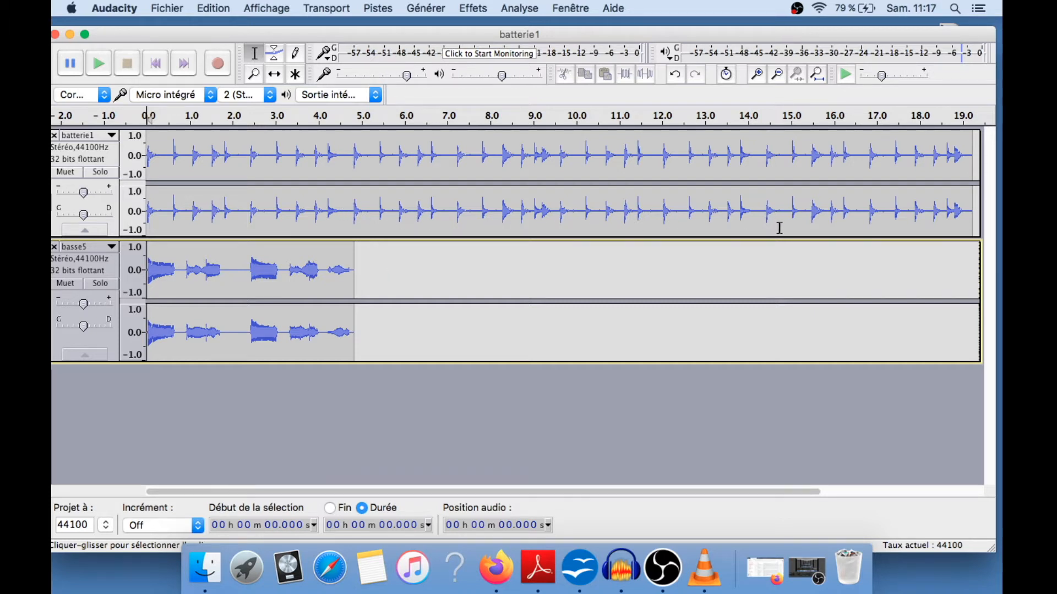
# Select the whole basse5 clip and apply the Répéter effect with 3 repetitions
pyautogui.click(354, 287)
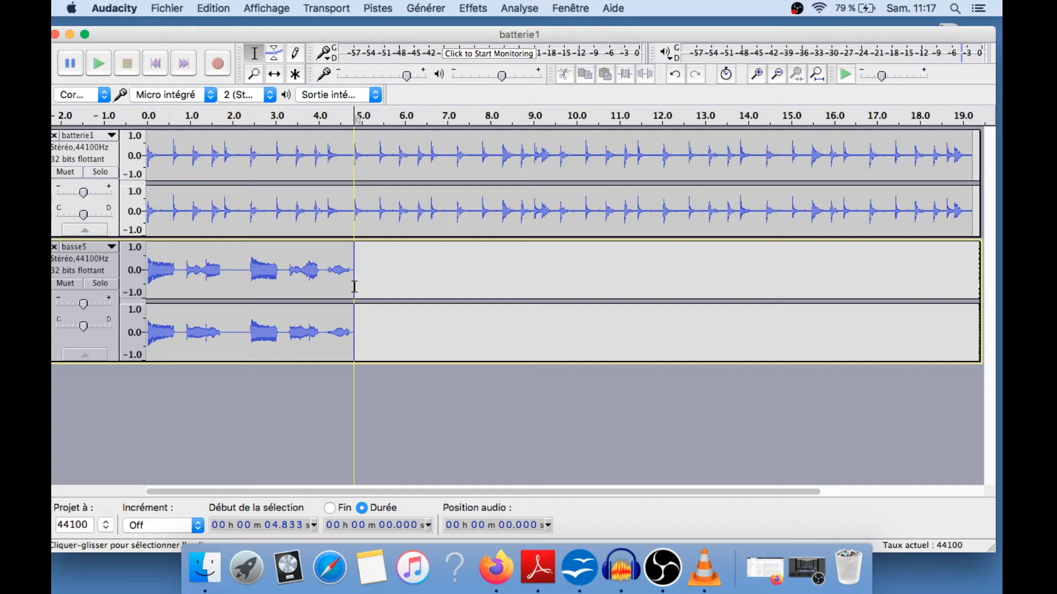
pyautogui.moveTo(354, 286); pyautogui.dragTo(152, 290)
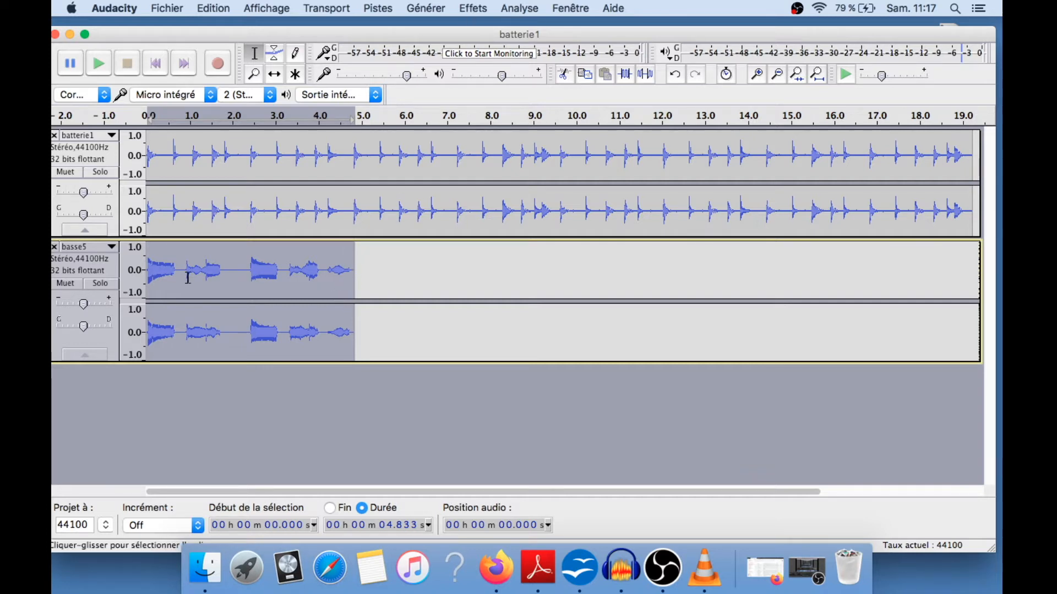
pyautogui.click(473, 9)
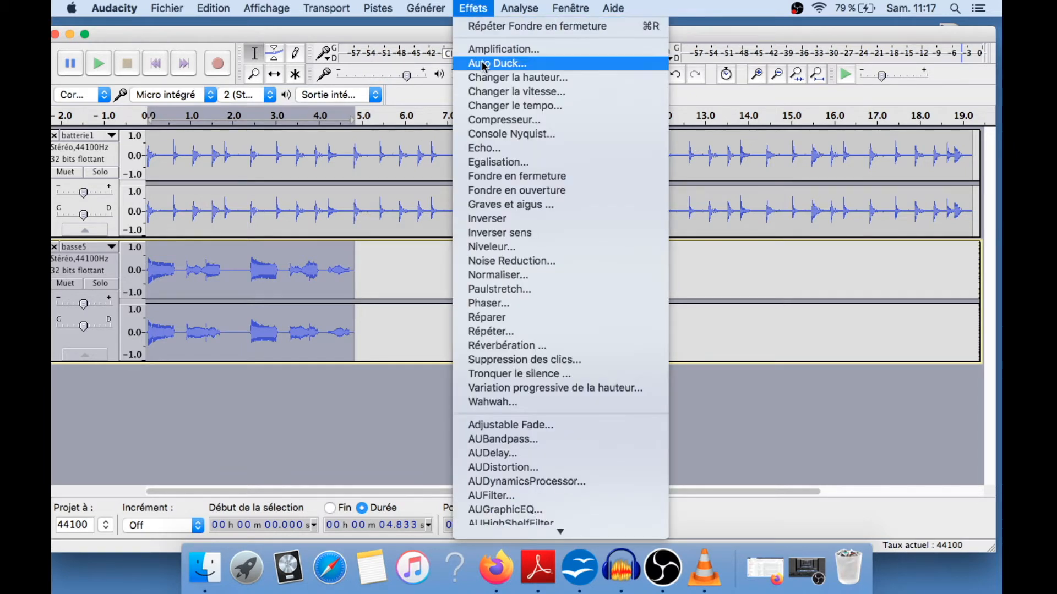
pyautogui.click(511, 331)
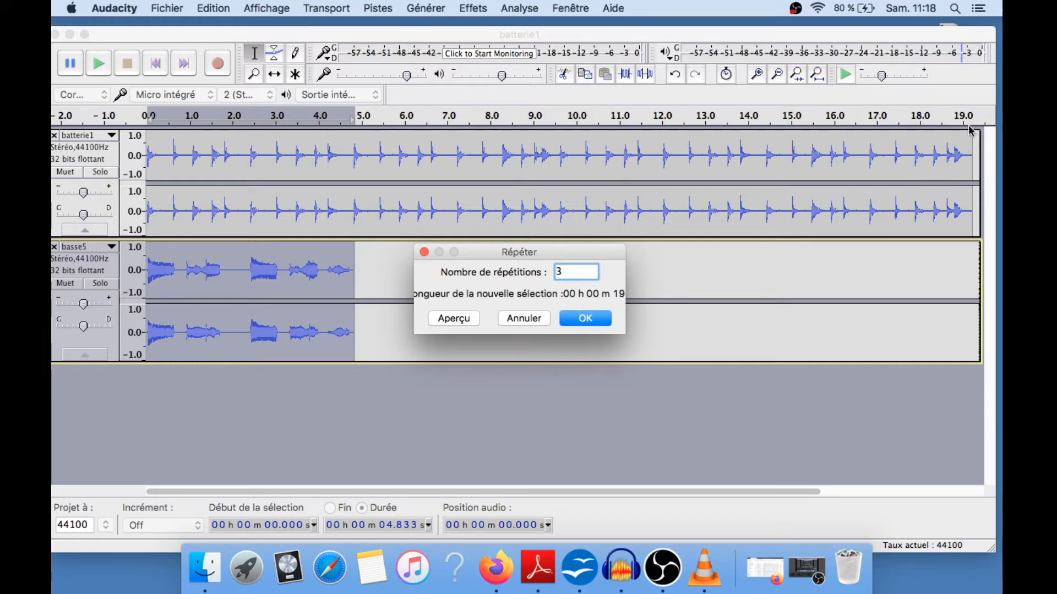
pyautogui.click(597, 322)
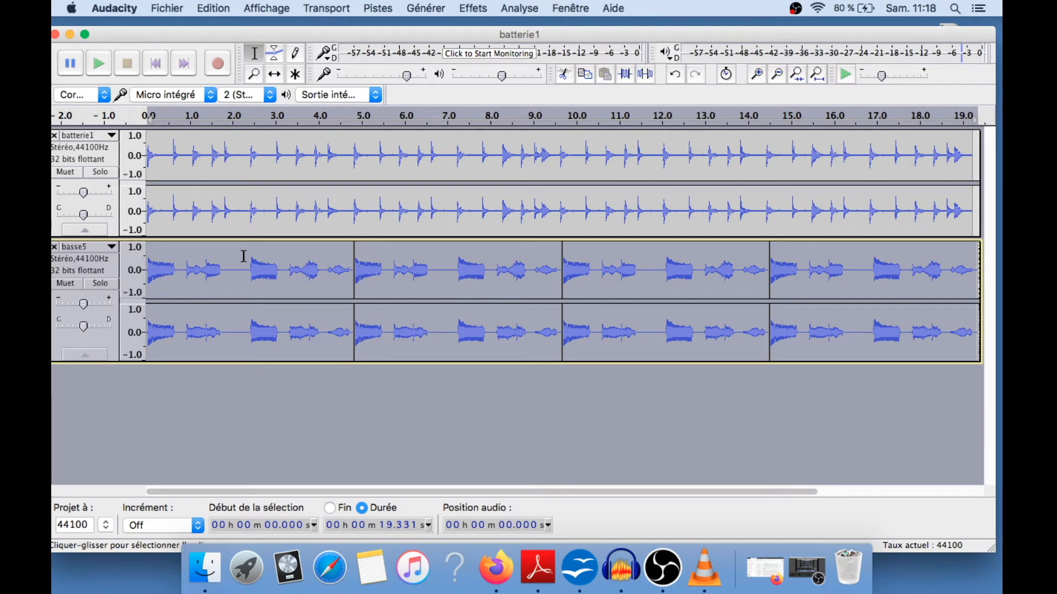
# Play back the drum and bass tracks together and place the cursor in the bass track
pyautogui.press('space')
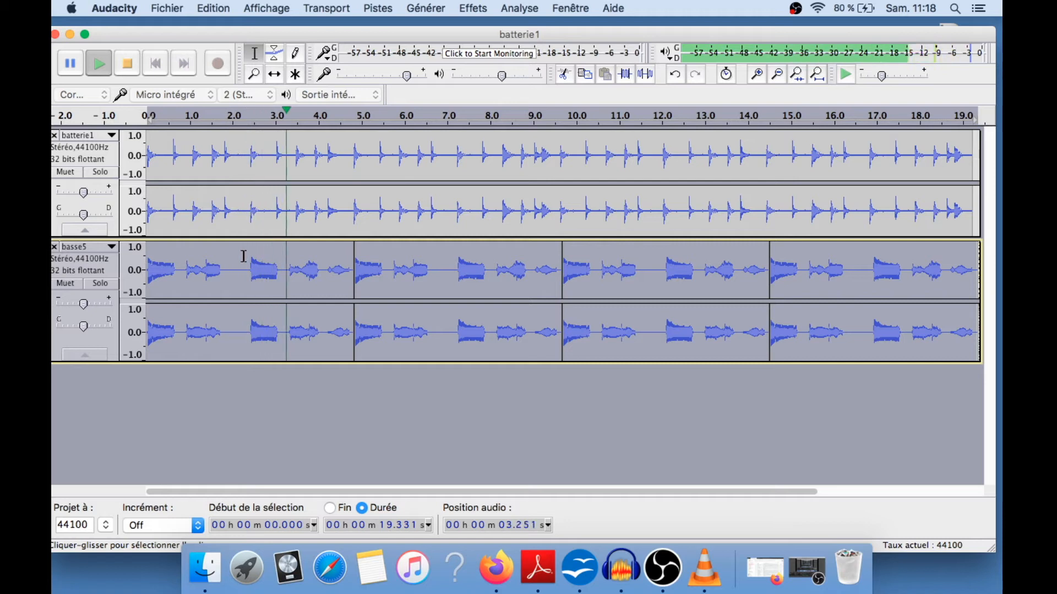
pyautogui.press('space')
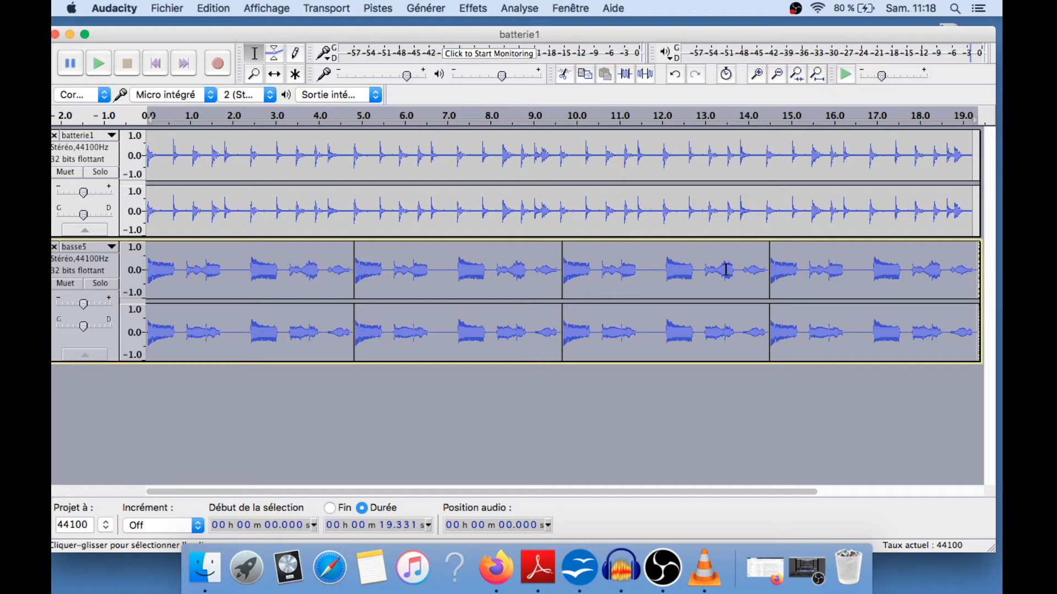
pyautogui.click(361, 381)
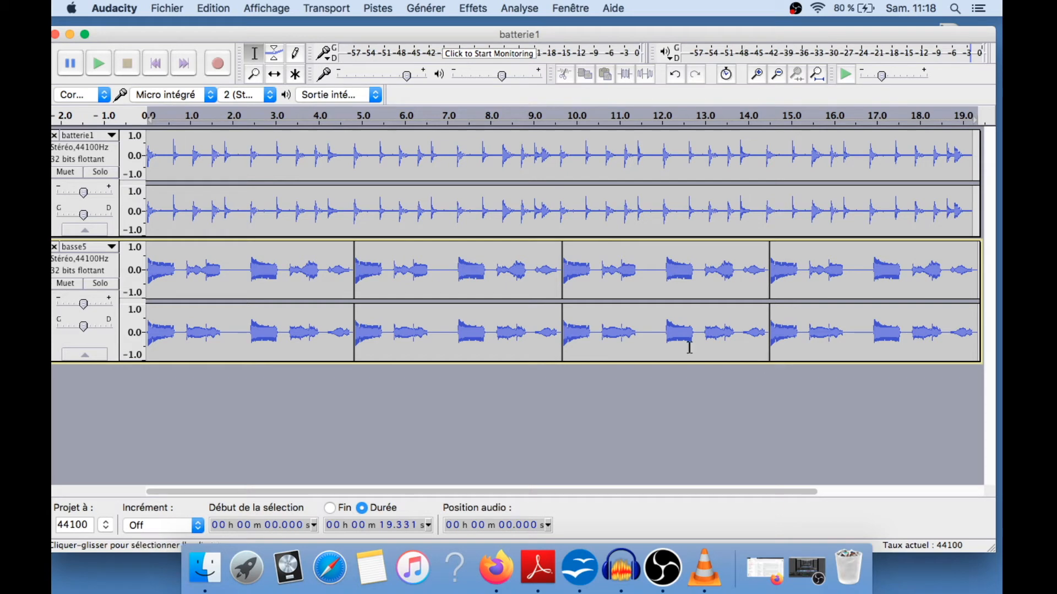
pyautogui.click(349, 291)
pyautogui.click(362, 291)
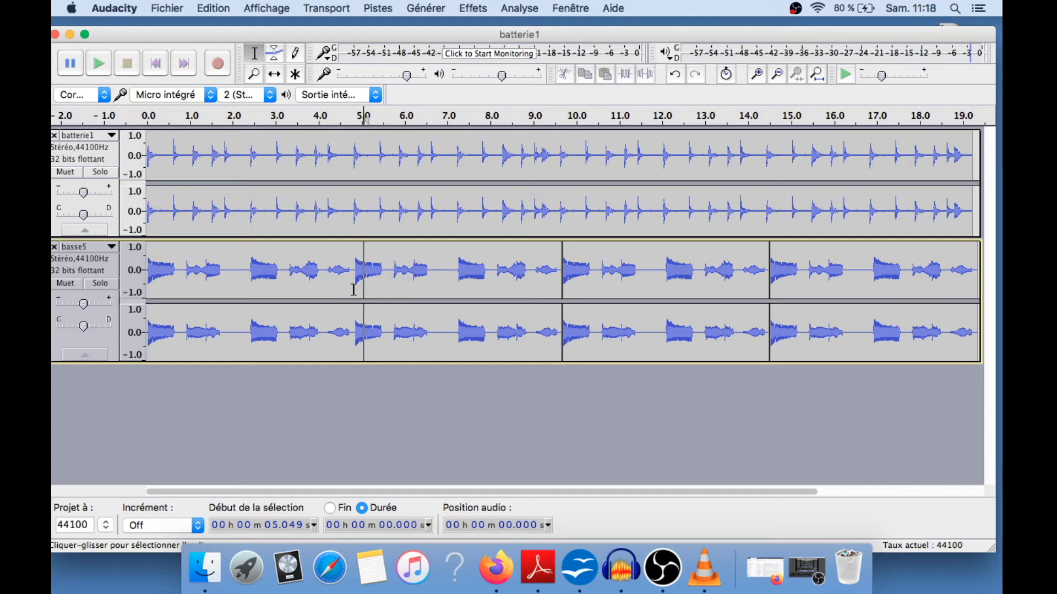
# Silence the first bass repetition, from 0 to about 4.8 s
pyautogui.click(352, 290)
pyautogui.moveTo(349, 290); pyautogui.dragTo(146, 282)
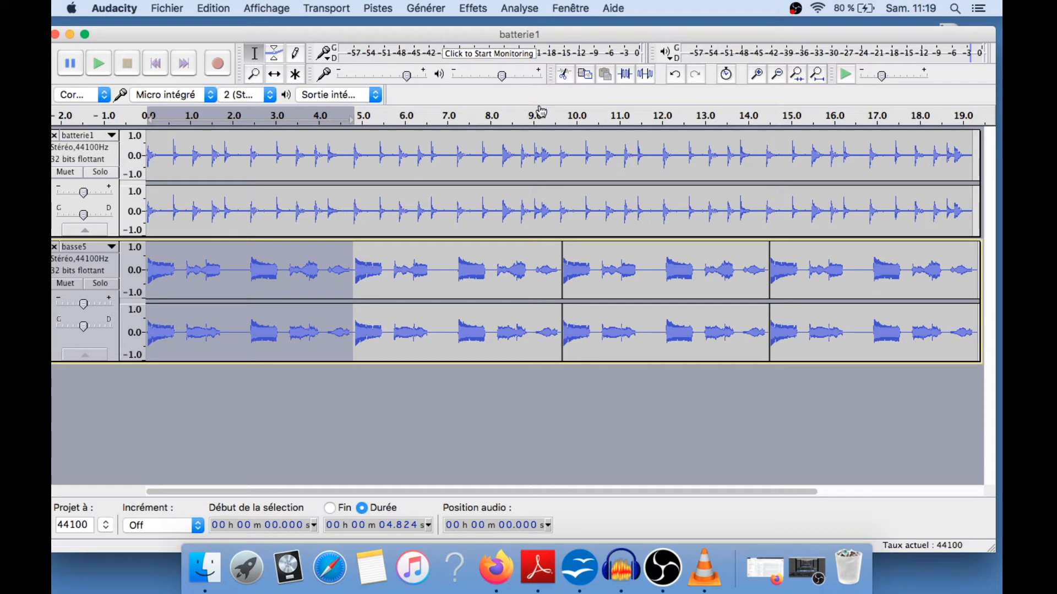
pyautogui.click(645, 75)
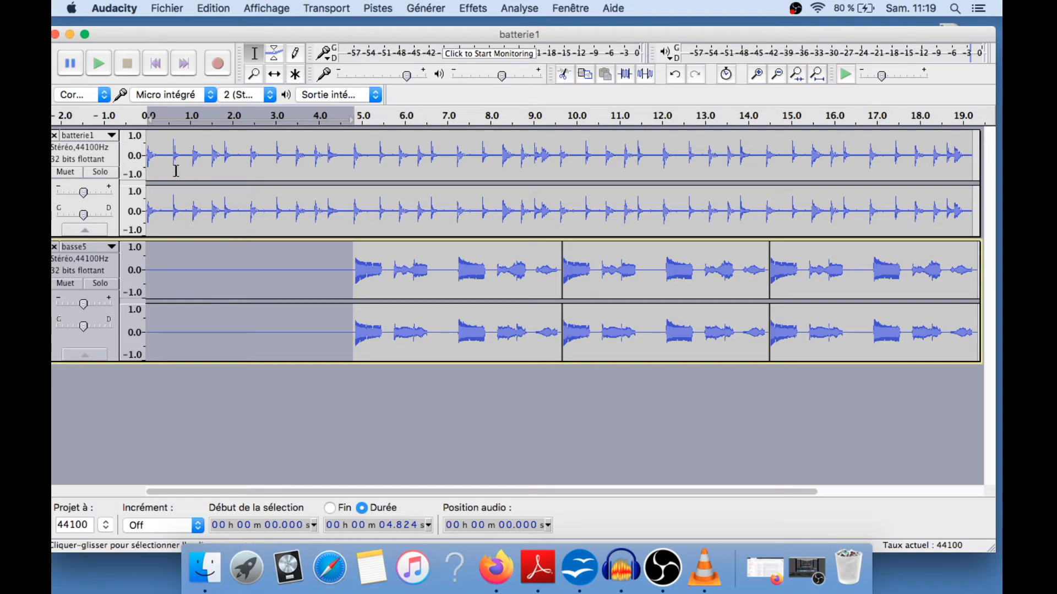
# Play the project from the beginning to check the arrangement
pyautogui.click(147, 148)
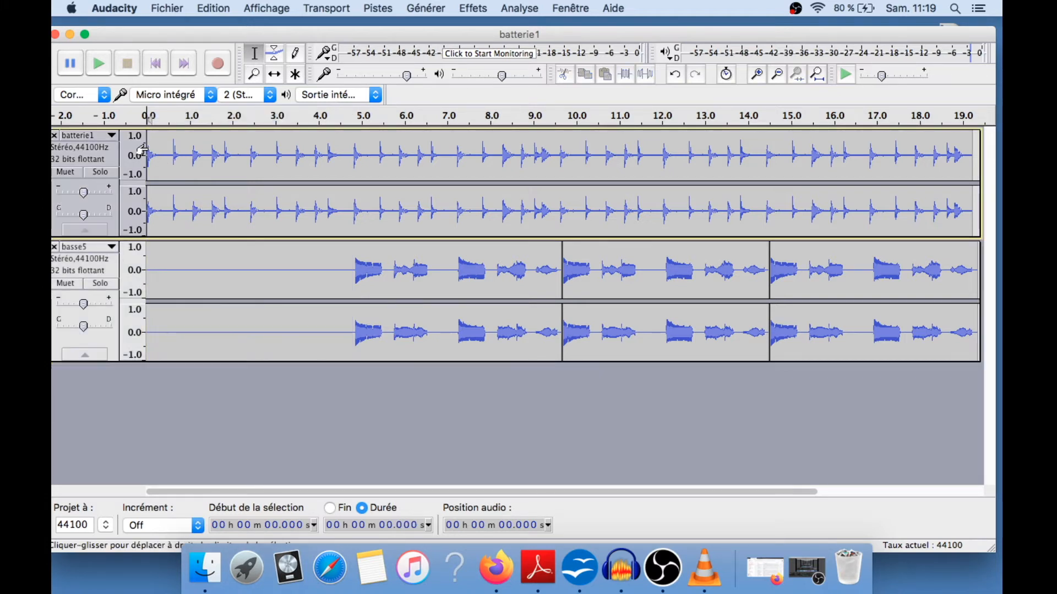
pyautogui.press('space')
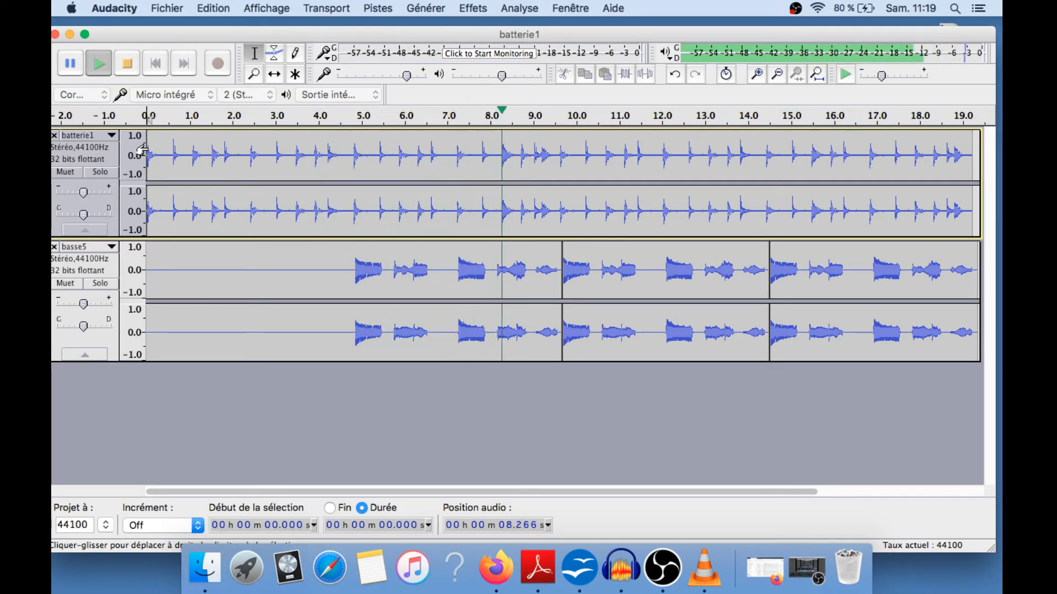
pyautogui.press('space')
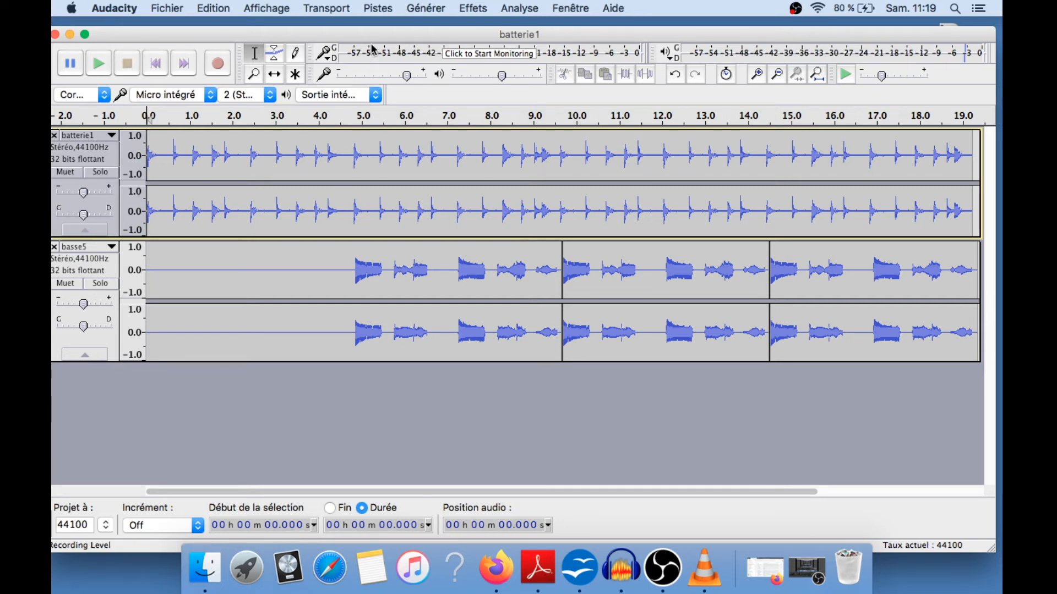
# Add guitare1.mp3 from the Desktop to the project as a third track
pyautogui.moveTo(371, 34); pyautogui.dragTo(371, 123)
pyautogui.moveTo(428, 77); pyautogui.dragTo(341, 443)
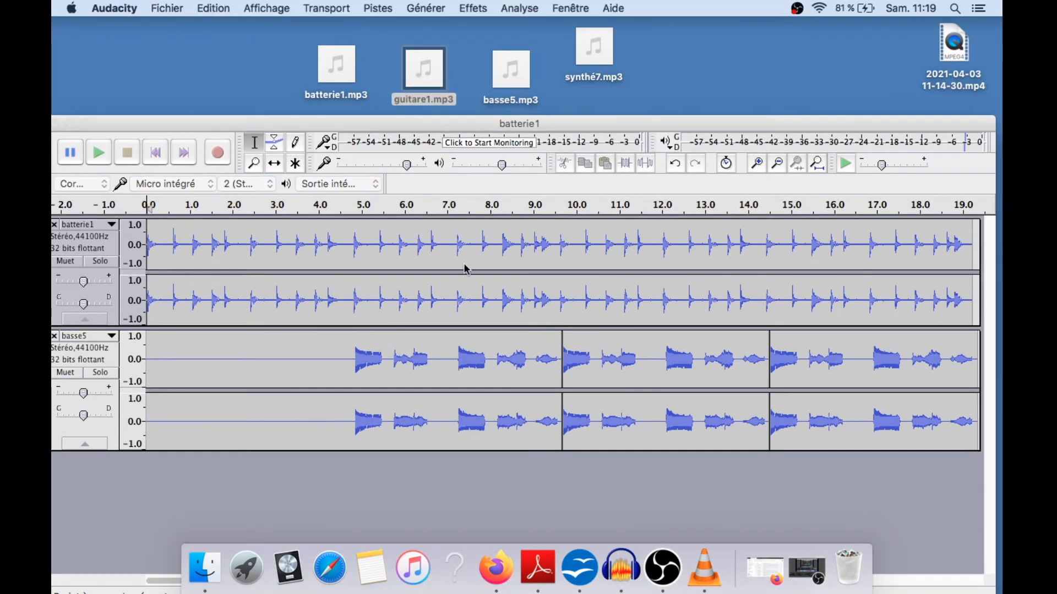
pyautogui.moveTo(486, 126); pyautogui.dragTo(478, 42)
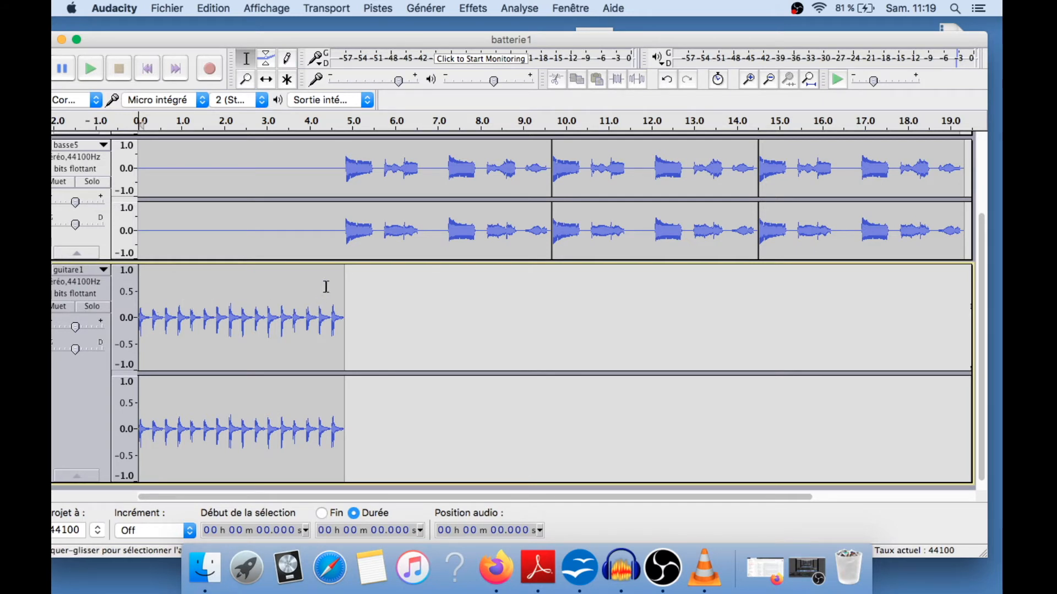
pyautogui.moveTo(982, 269); pyautogui.dragTo(979, 223)
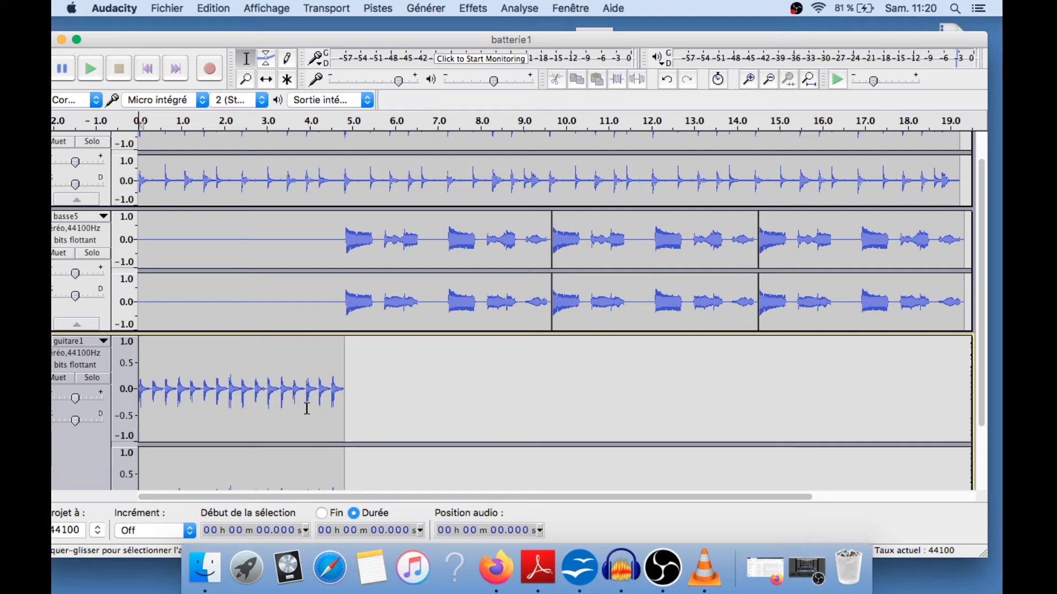
pyautogui.moveTo(343, 408); pyautogui.dragTo(134, 414)
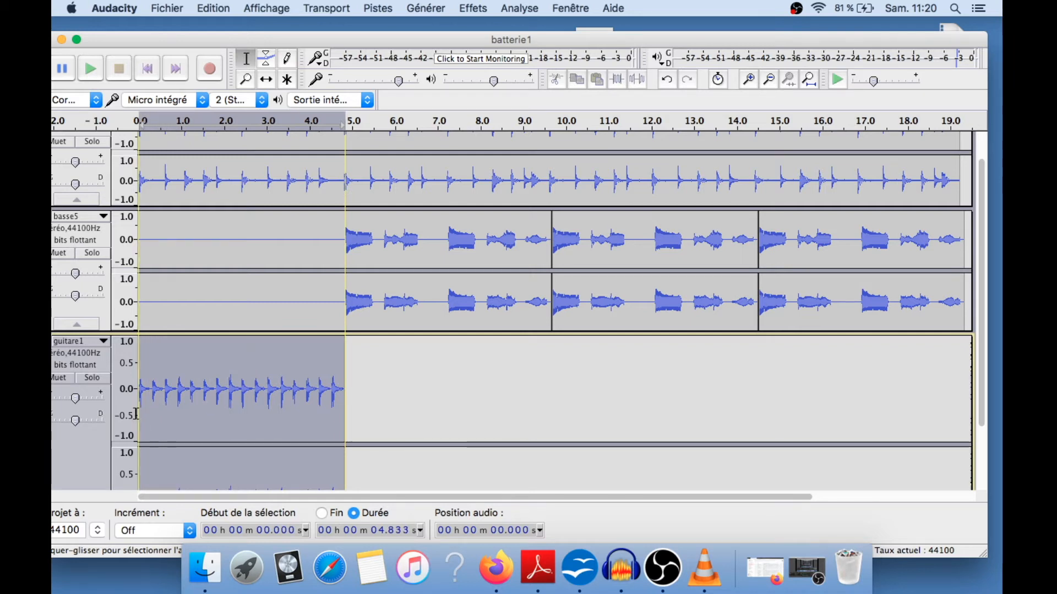
pyautogui.click(476, 11)
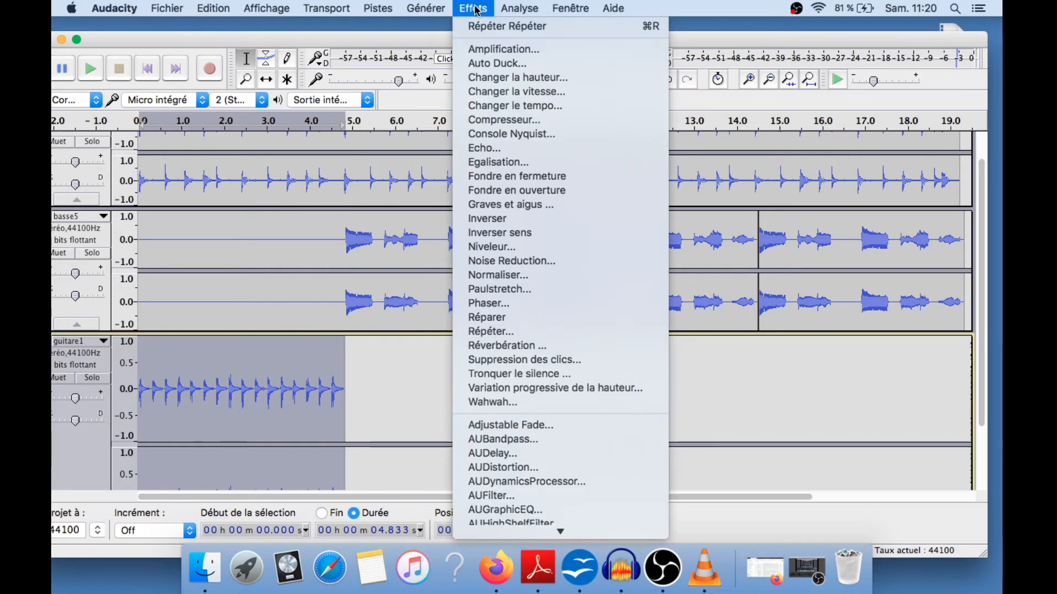
pyautogui.click(418, 36)
pyautogui.click(418, 425)
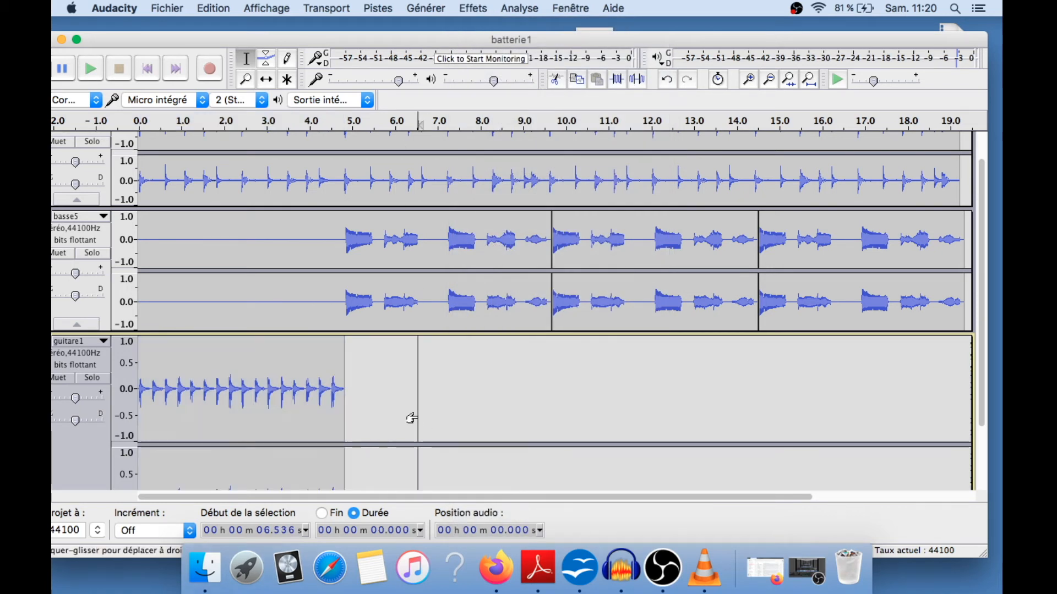
# Move the guitar clip so it starts at about 9.7 s, aligned with the second bass repetition
pyautogui.scroll(-3, 410, 418)
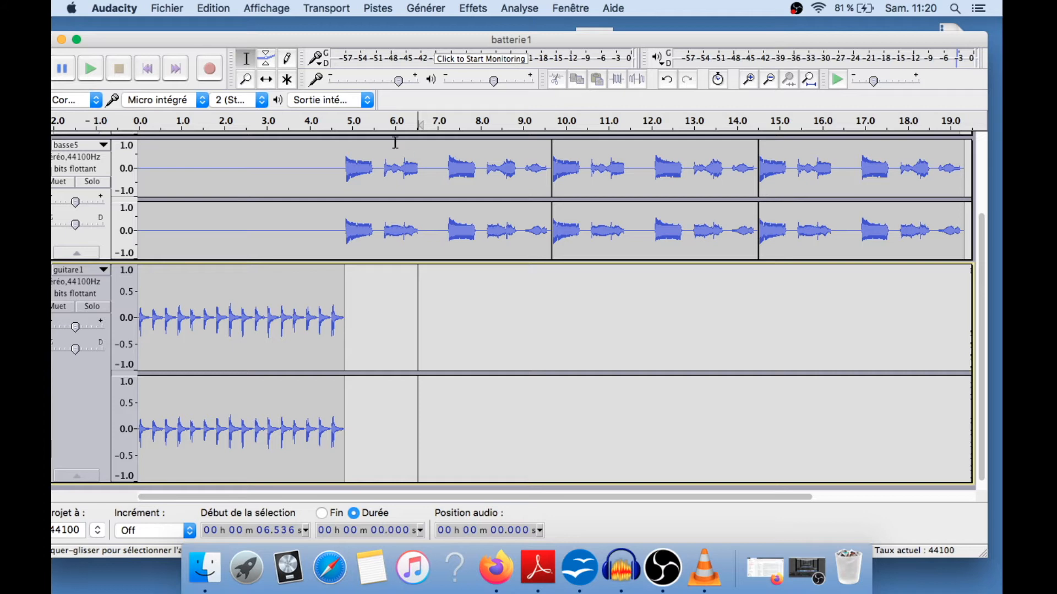
pyautogui.click(268, 82)
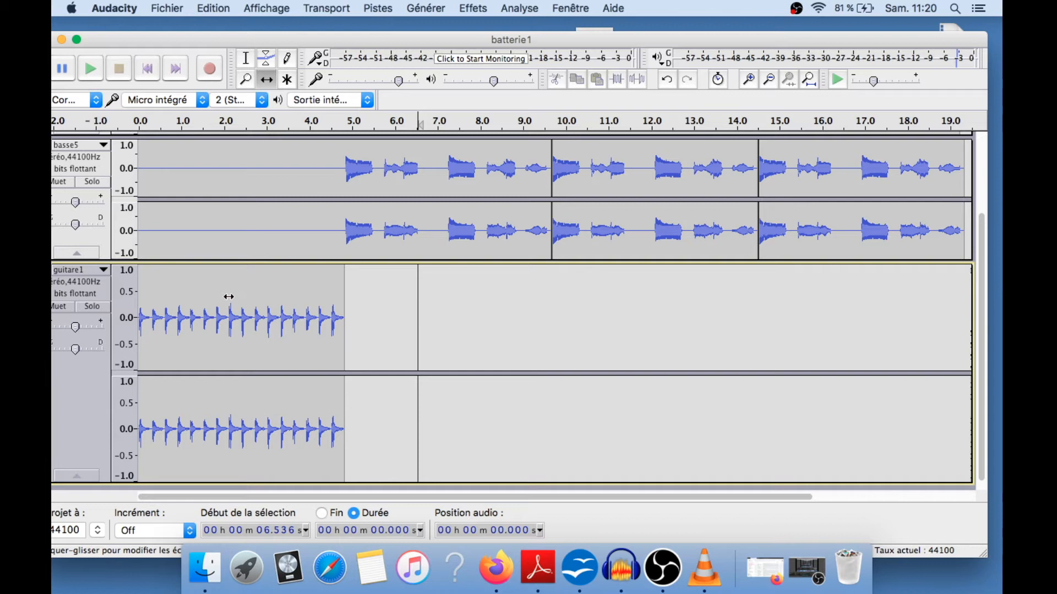
pyautogui.moveTo(229, 297); pyautogui.dragTo(609, 295)
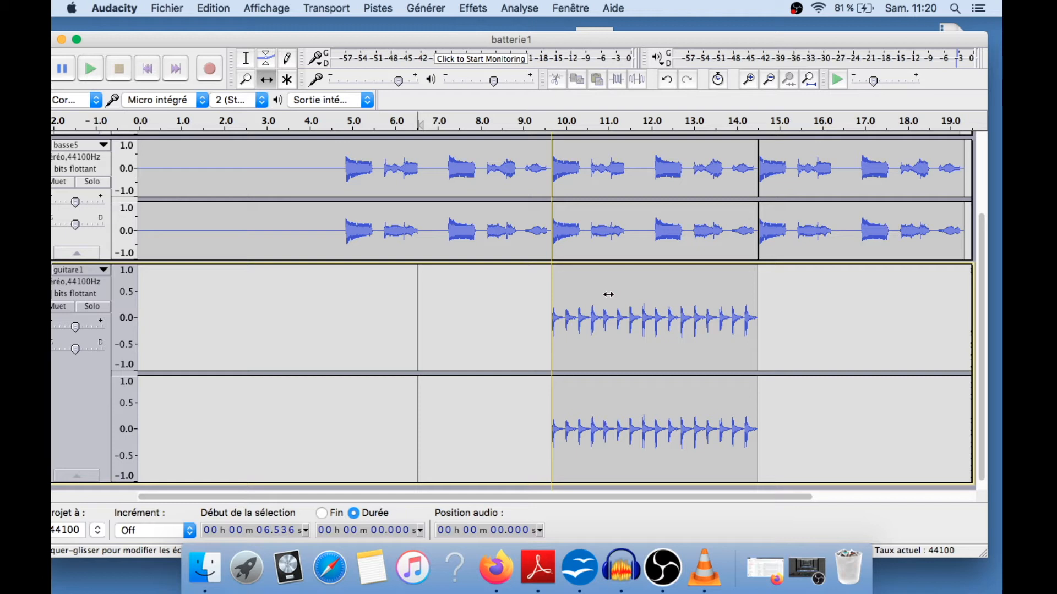
pyautogui.moveTo(608, 295); pyautogui.dragTo(608, 294)
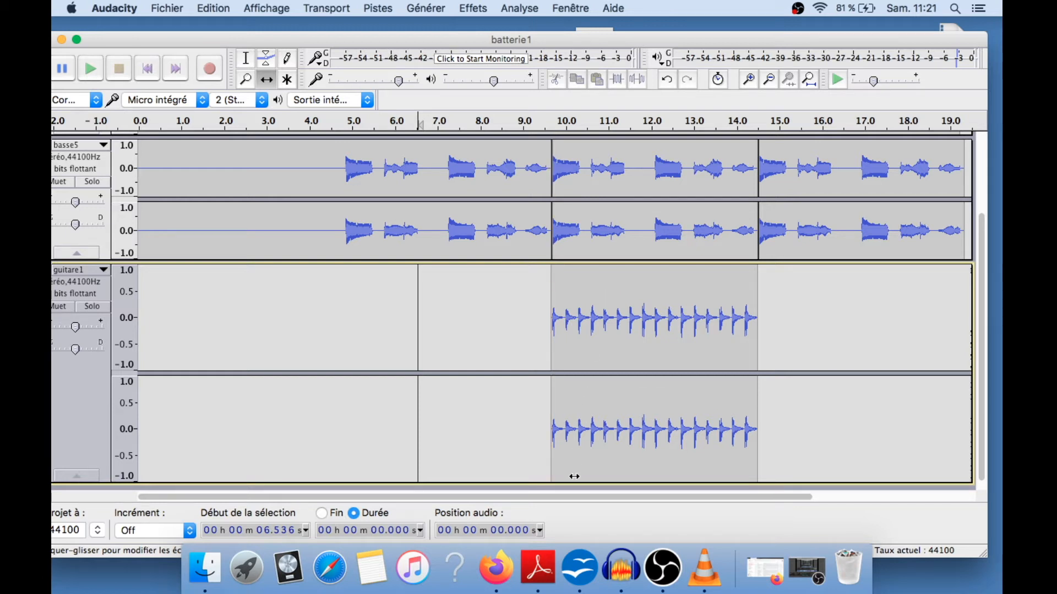
# Reduce the height of the guitar track
pyautogui.moveTo(573, 475); pyautogui.dragTo(582, 366)
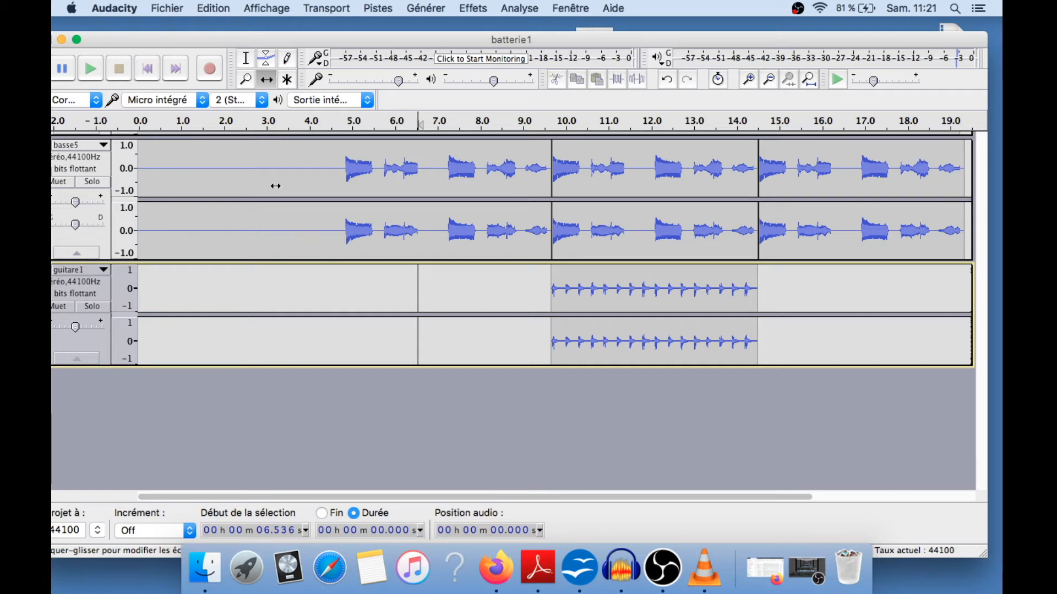
pyautogui.click(246, 61)
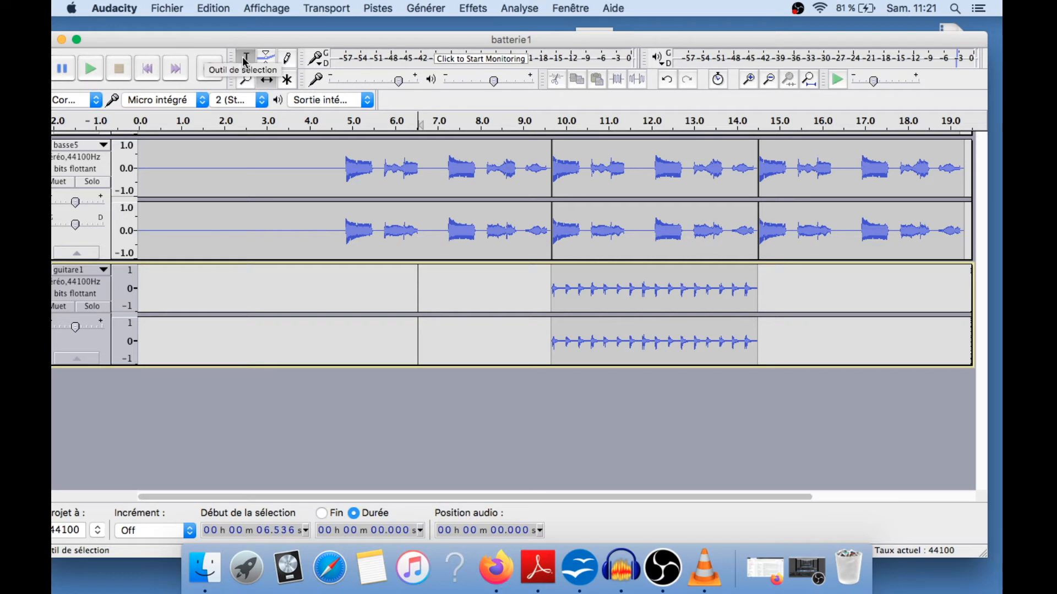
pyautogui.scroll(3, 268, 151)
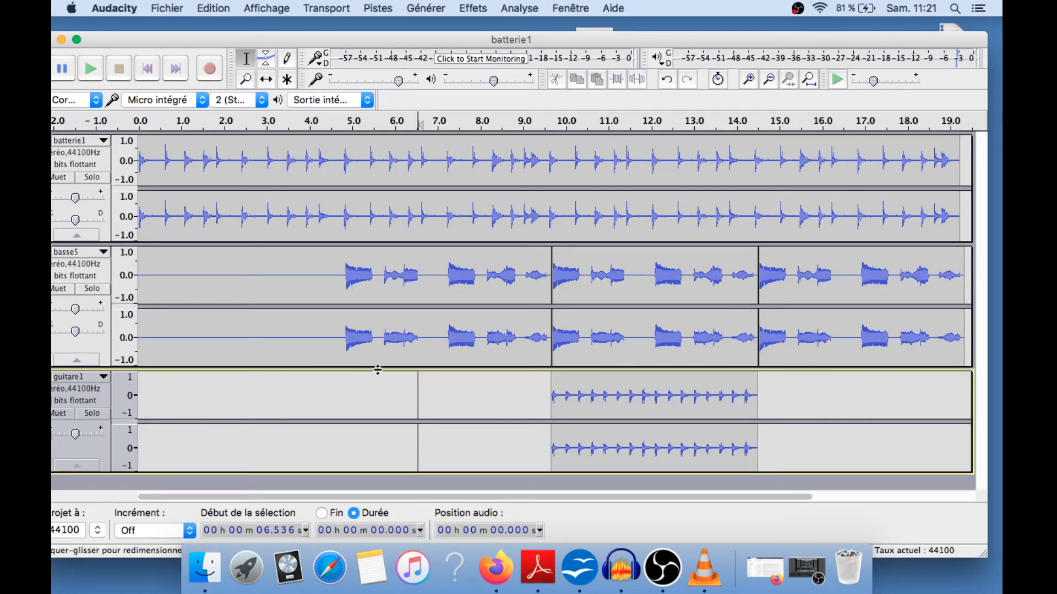
# Play the project from about 4.5 s to check the guitar entry, then stop
pyautogui.click(330, 340)
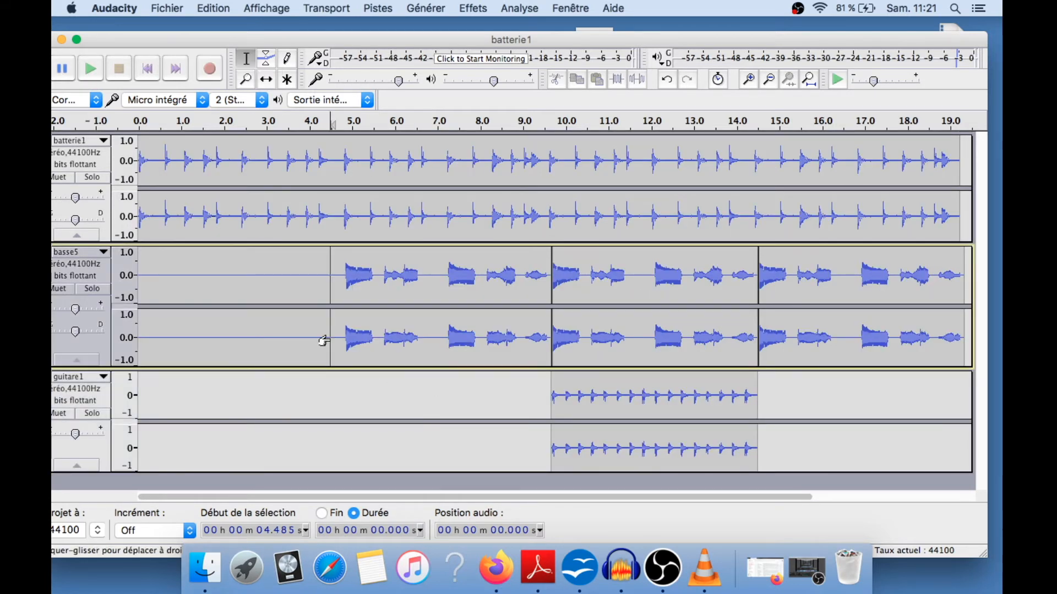
pyautogui.press('space')
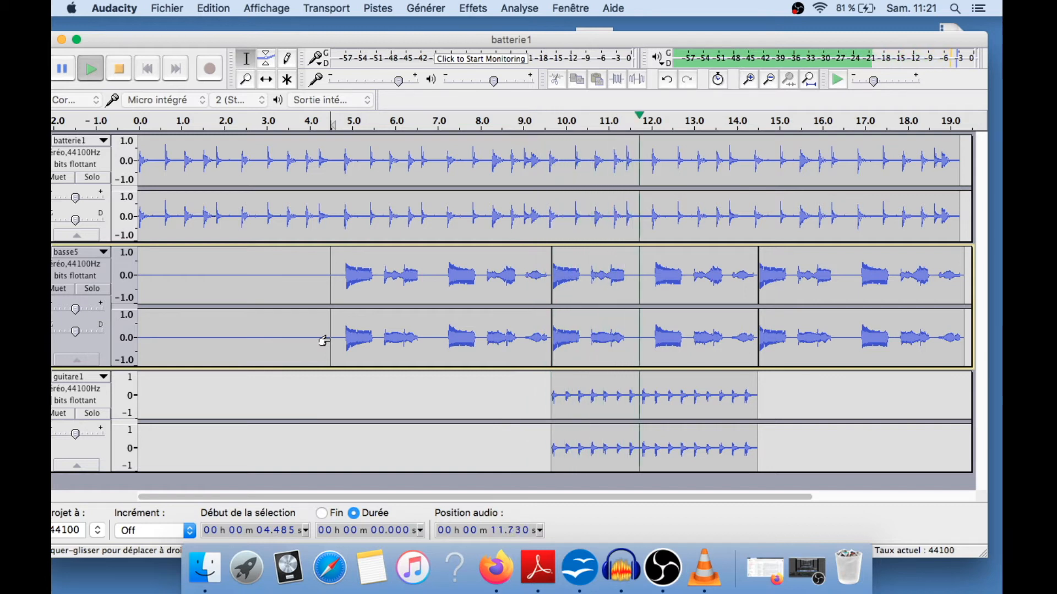
pyautogui.press('space')
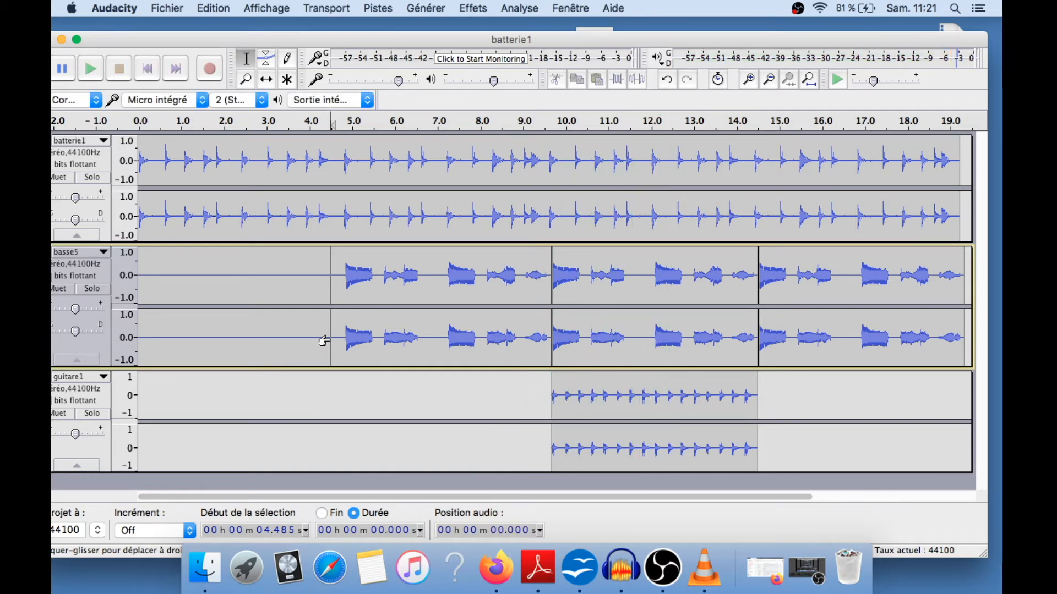
# Add synthé7.mp3 from the Desktop to the project as a fourth track
pyautogui.moveTo(459, 41); pyautogui.dragTo(451, 88)
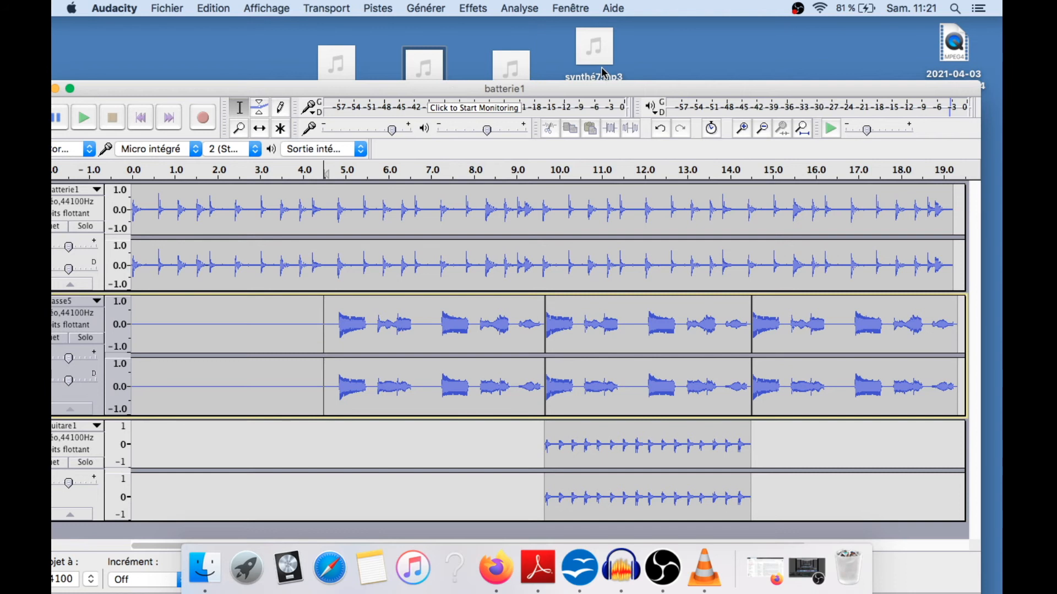
pyautogui.moveTo(604, 64); pyautogui.dragTo(474, 464)
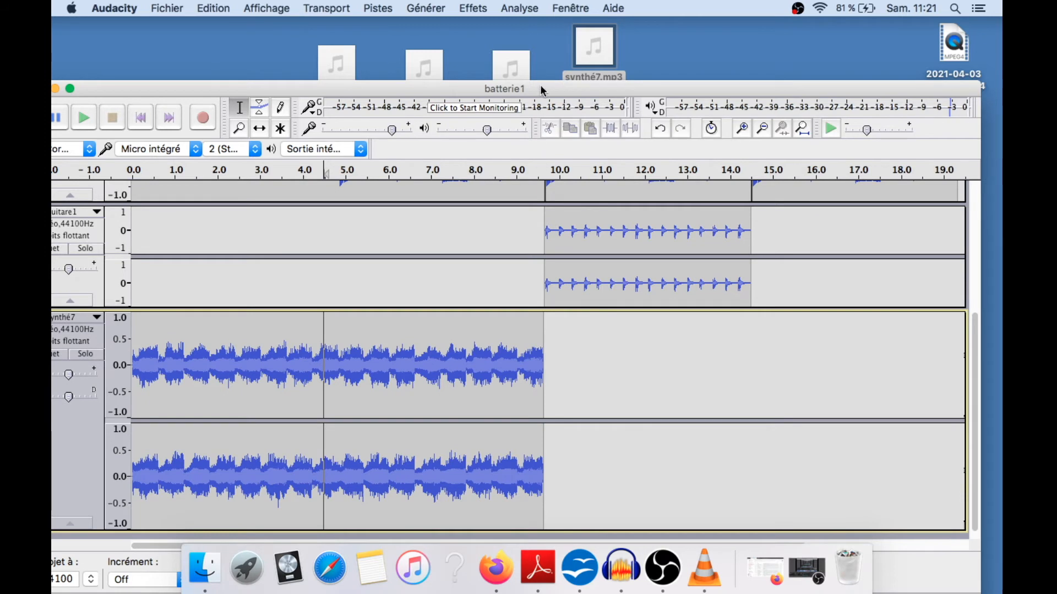
pyautogui.moveTo(541, 87); pyautogui.dragTo(540, 39)
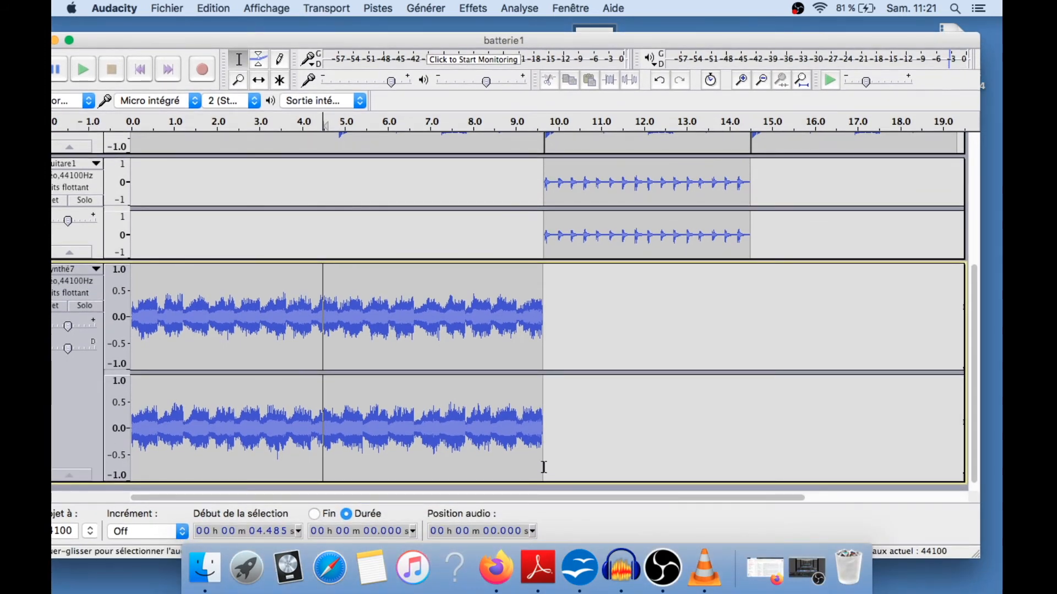
# Reduce the track heights so all four tracks fit in the window
pyautogui.moveTo(544, 482); pyautogui.dragTo(546, 397)
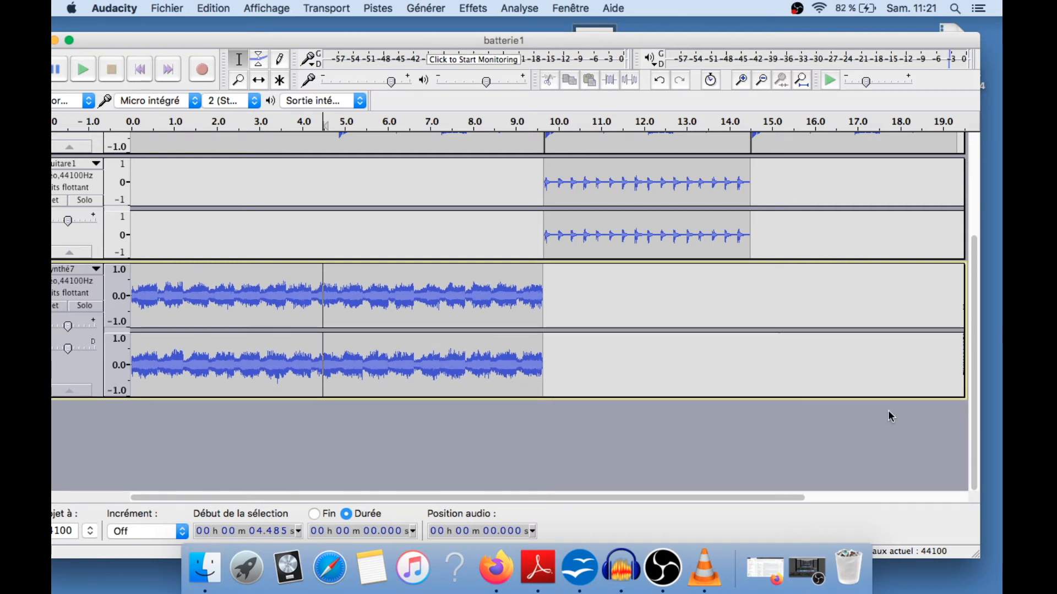
pyautogui.moveTo(974, 367); pyautogui.dragTo(967, 284)
pyautogui.moveTo(390, 332); pyautogui.dragTo(389, 278)
pyautogui.moveTo(395, 383); pyautogui.dragTo(394, 332)
pyautogui.moveTo(394, 468); pyautogui.dragTo(392, 421)
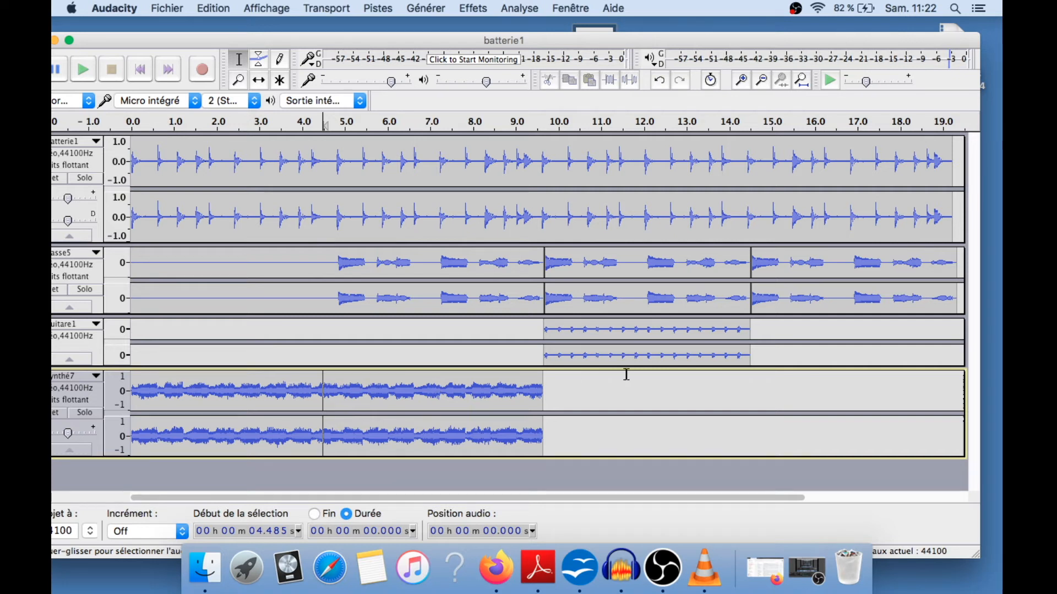
# Move the synth clip so it starts at about 9.7 s, aligned with the guitar clip
pyautogui.click(258, 82)
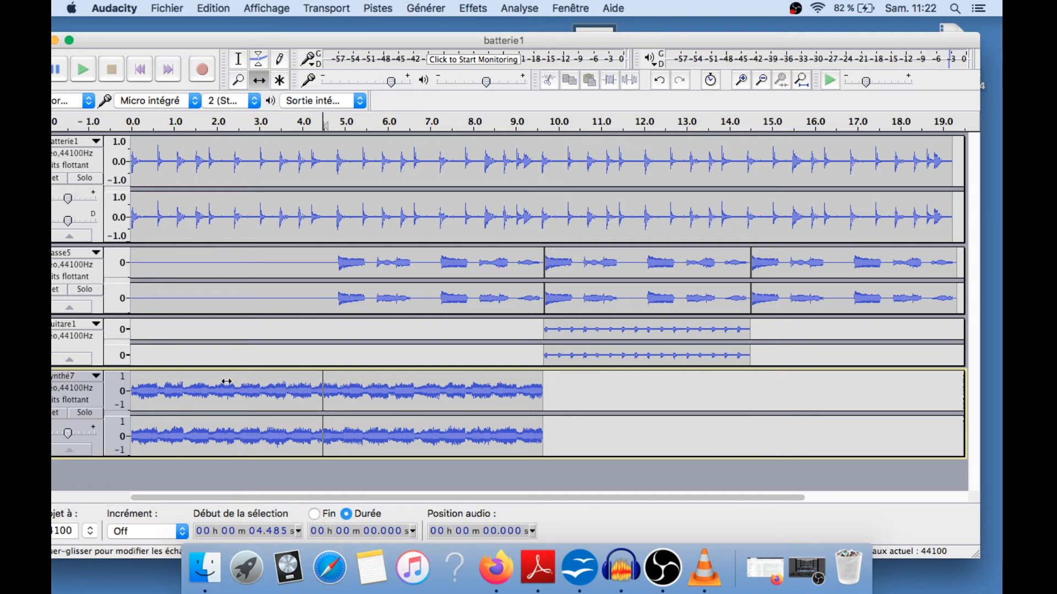
pyautogui.moveTo(223, 383); pyautogui.dragTo(635, 400)
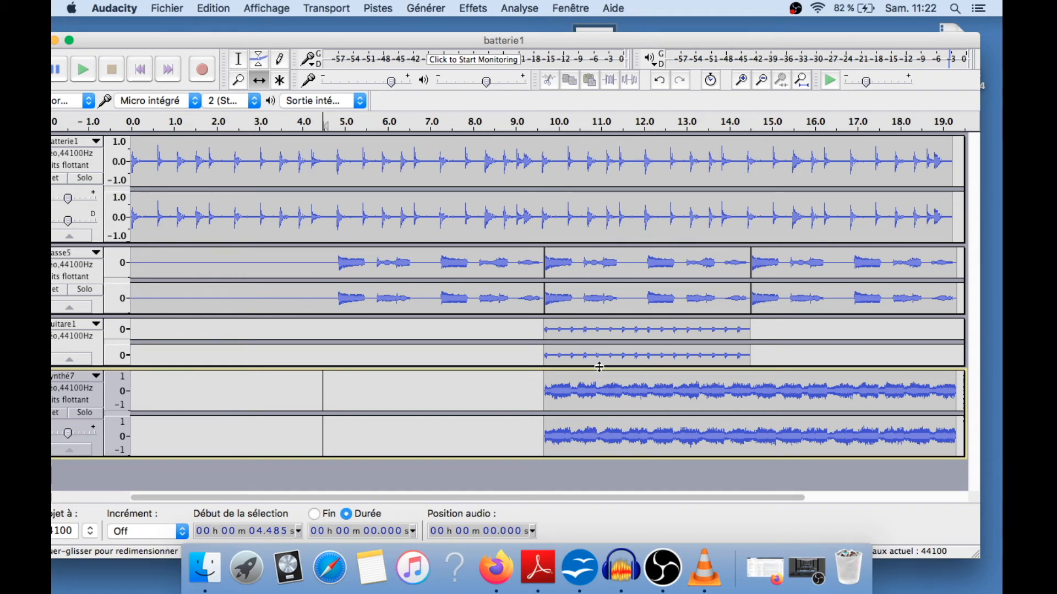
pyautogui.click(238, 61)
# Play the project from about 9 s to check the guitar and synth together, then stop
pyautogui.click(514, 350)
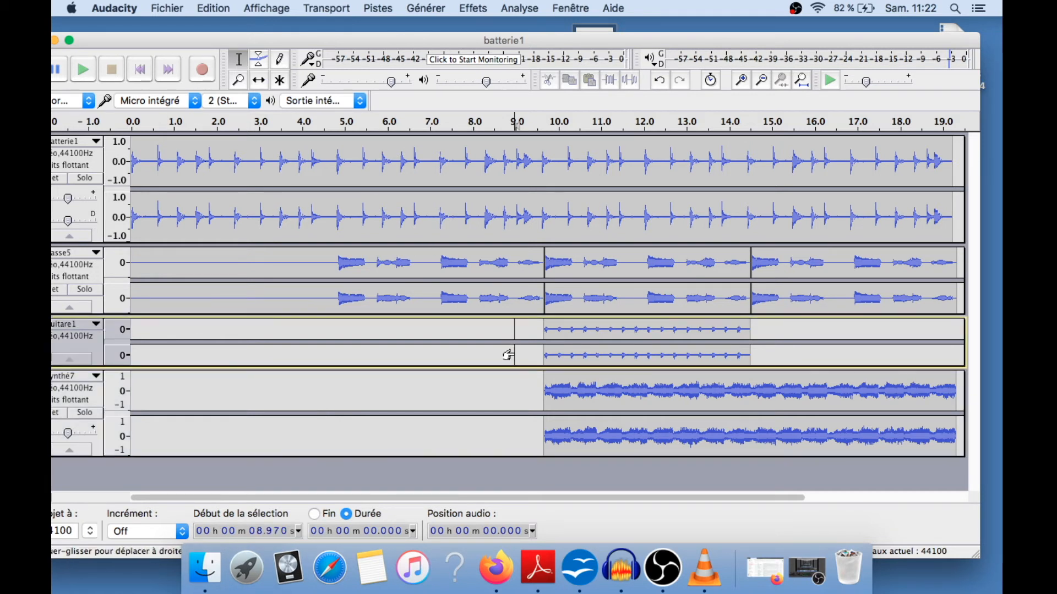
pyautogui.press('space')
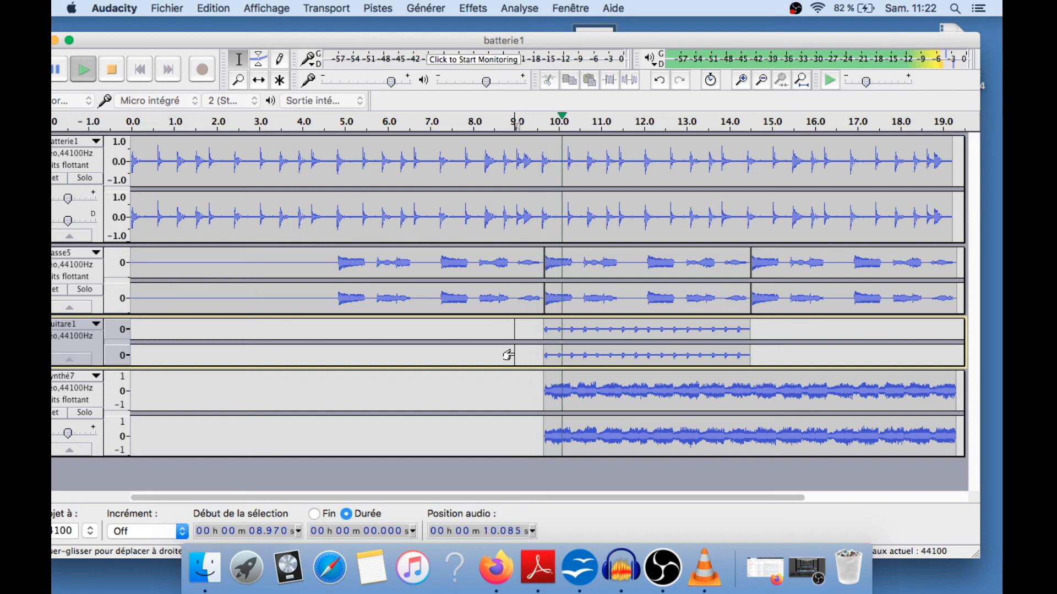
pyautogui.press('space')
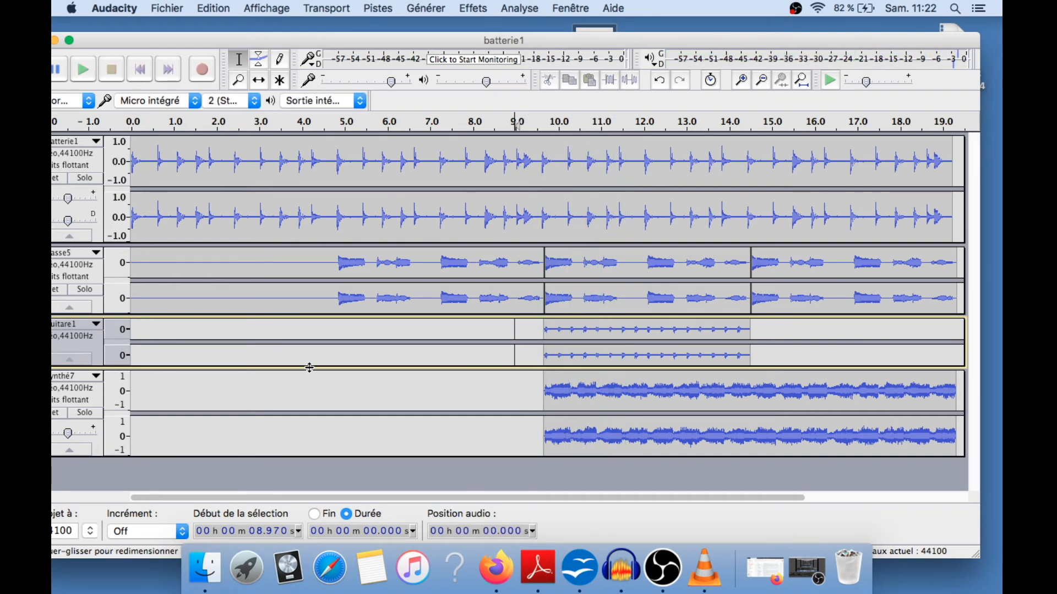
# Enlarge the guitar track, then solo and unsolo the guitar and synth tracks
pyautogui.moveTo(309, 367); pyautogui.dragTo(312, 390)
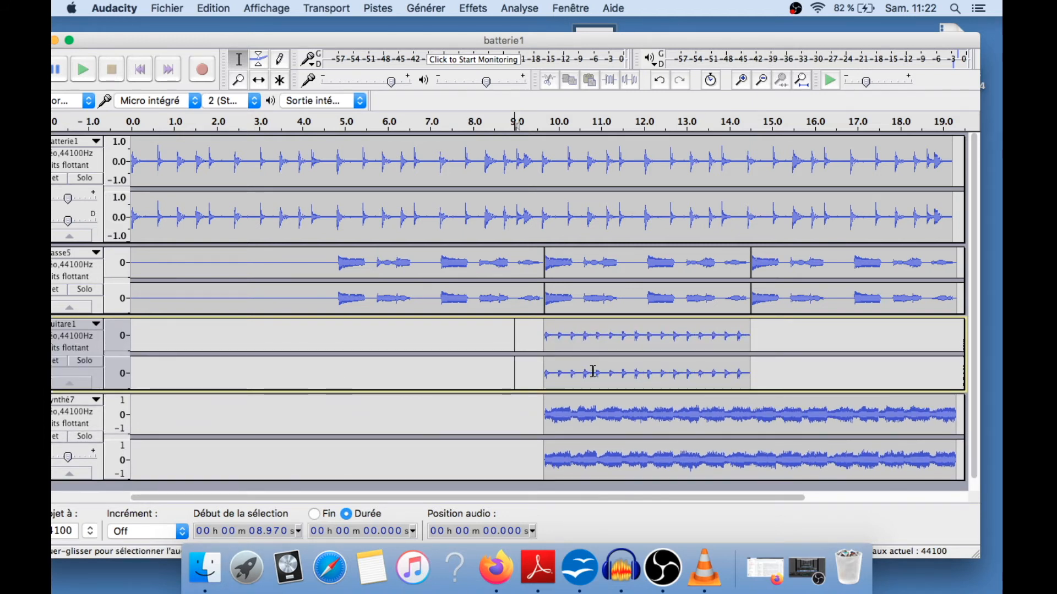
pyautogui.click(85, 361)
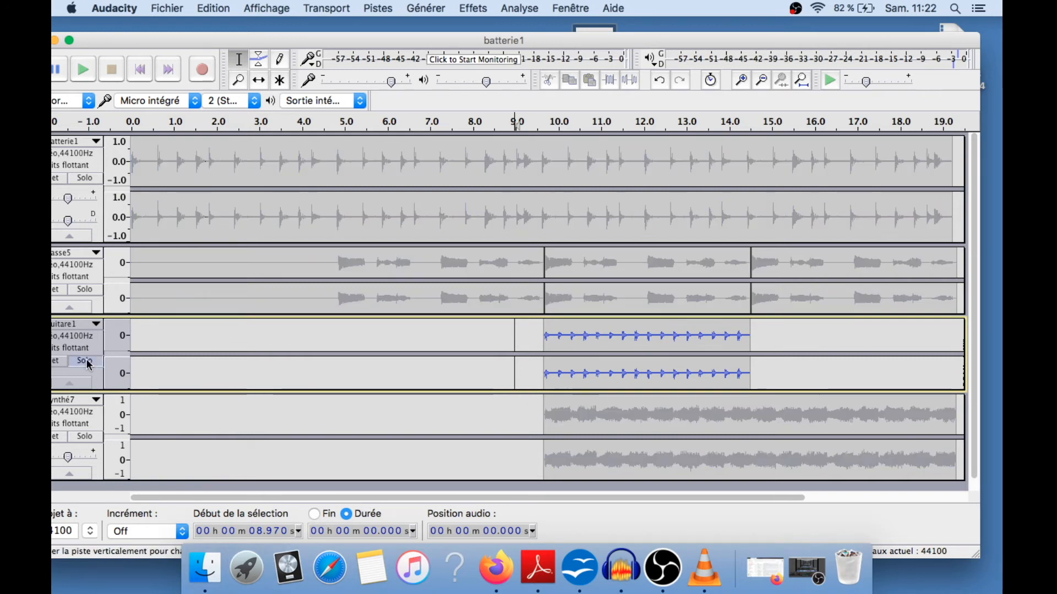
pyautogui.click(84, 437)
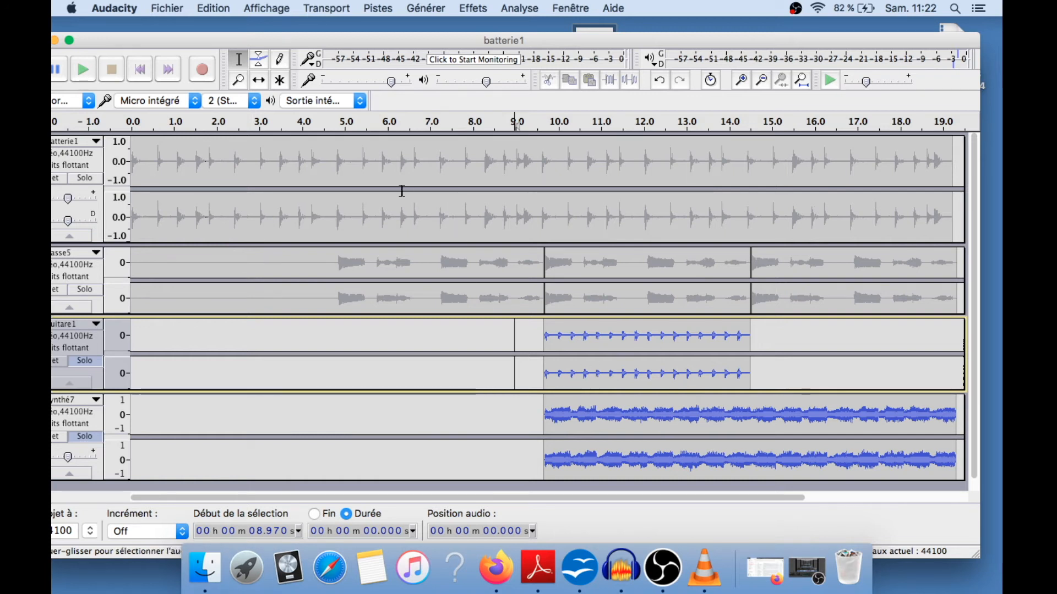
pyautogui.click(85, 361)
pyautogui.click(85, 436)
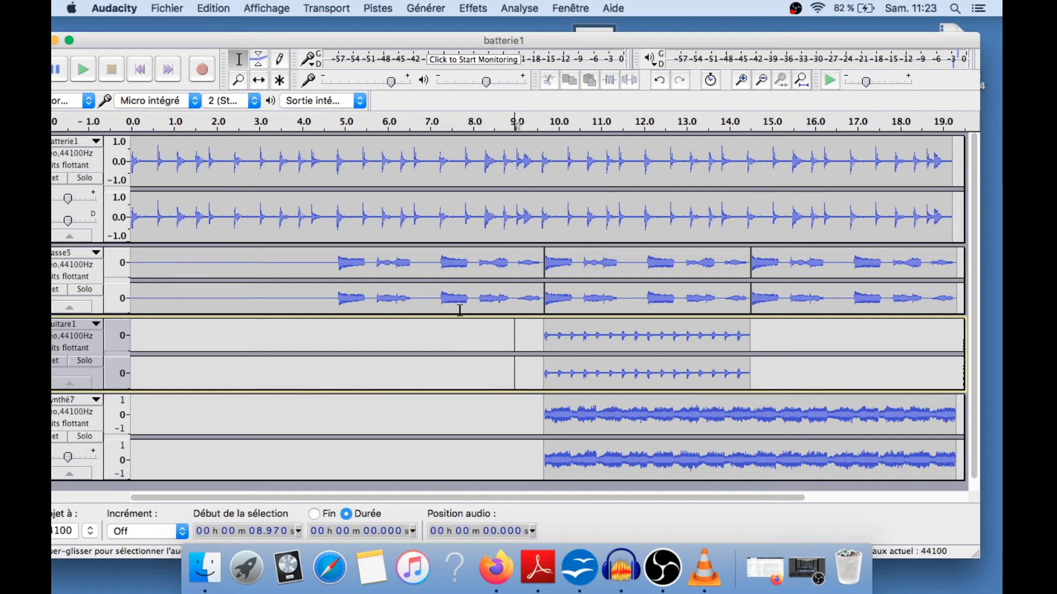
# Raise the drum track's gain and solo the drum track
pyautogui.moveTo(536, 42); pyautogui.dragTo(561, 33)
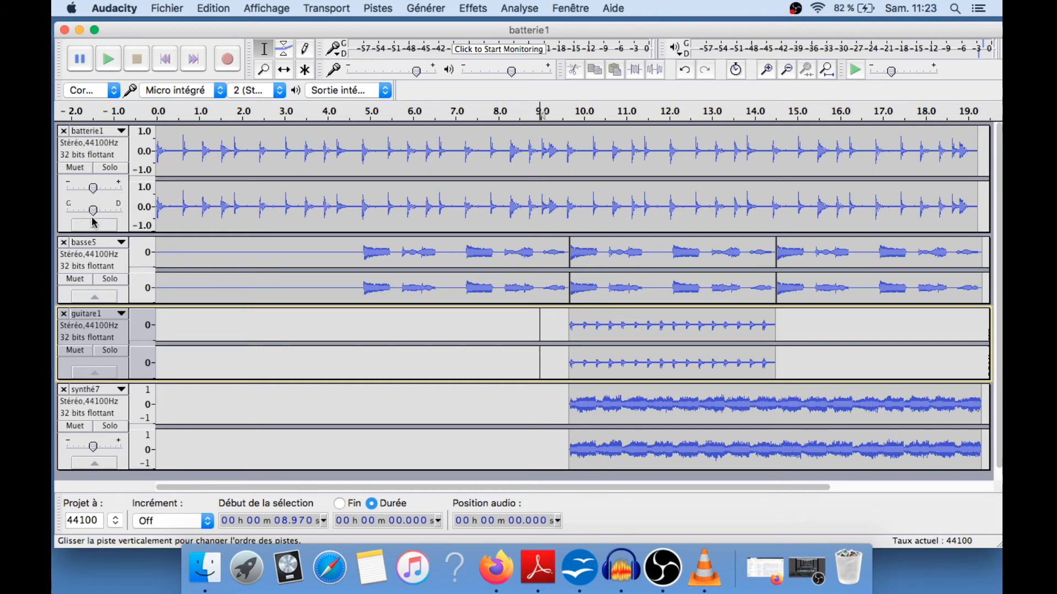
pyautogui.moveTo(94, 214)
pyautogui.moveTo(95, 194)
pyautogui.moveTo(93, 194); pyautogui.dragTo(122, 191)
pyautogui.click(120, 172)
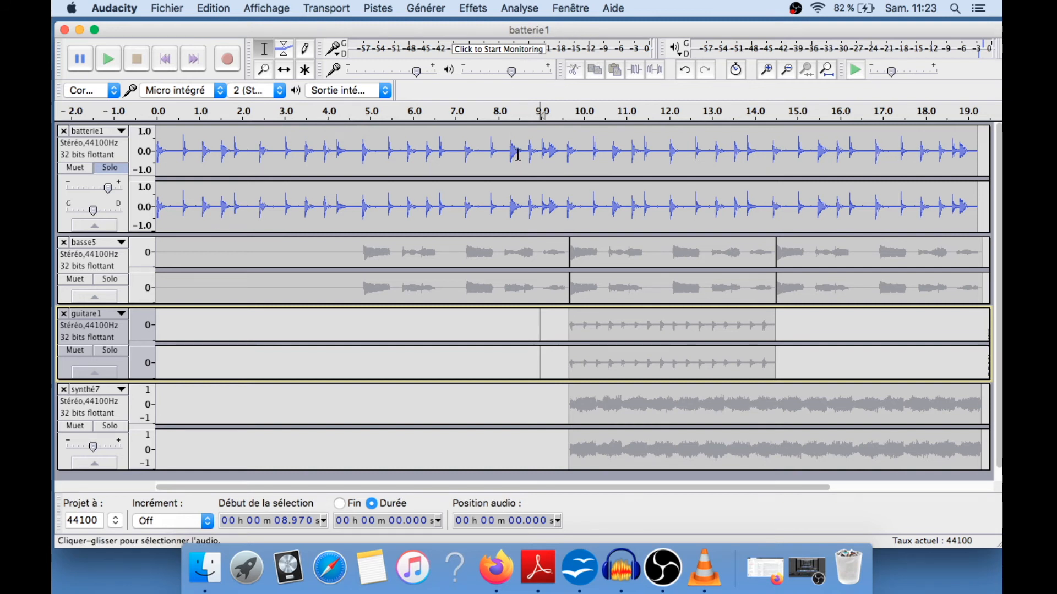
# Play the soloed drum track while lowering its gain slightly, then stop playback
pyautogui.press('space')
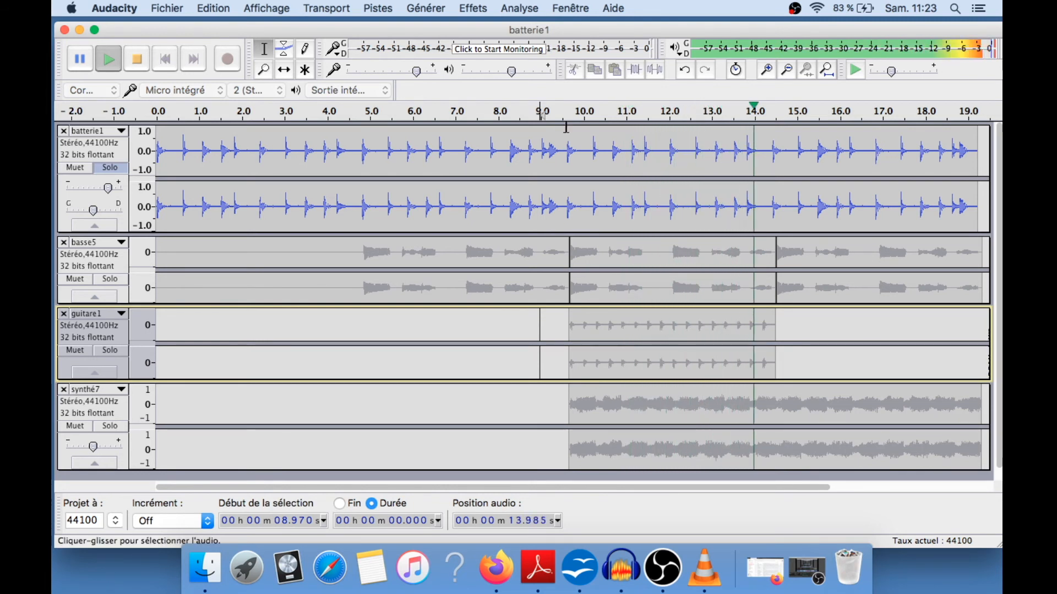
pyautogui.moveTo(108, 188); pyautogui.dragTo(86, 190)
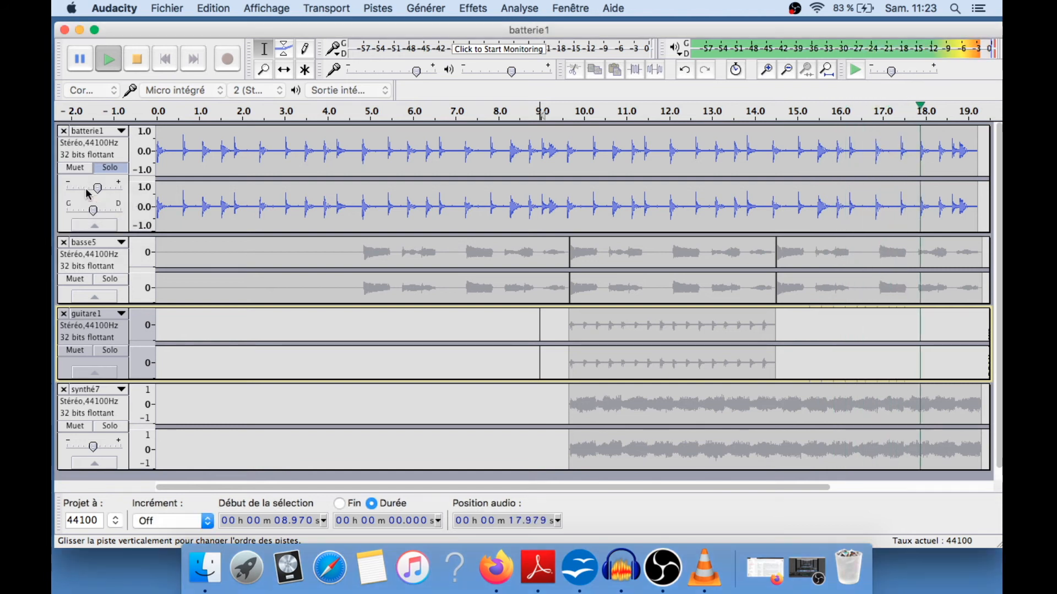
pyautogui.press('space')
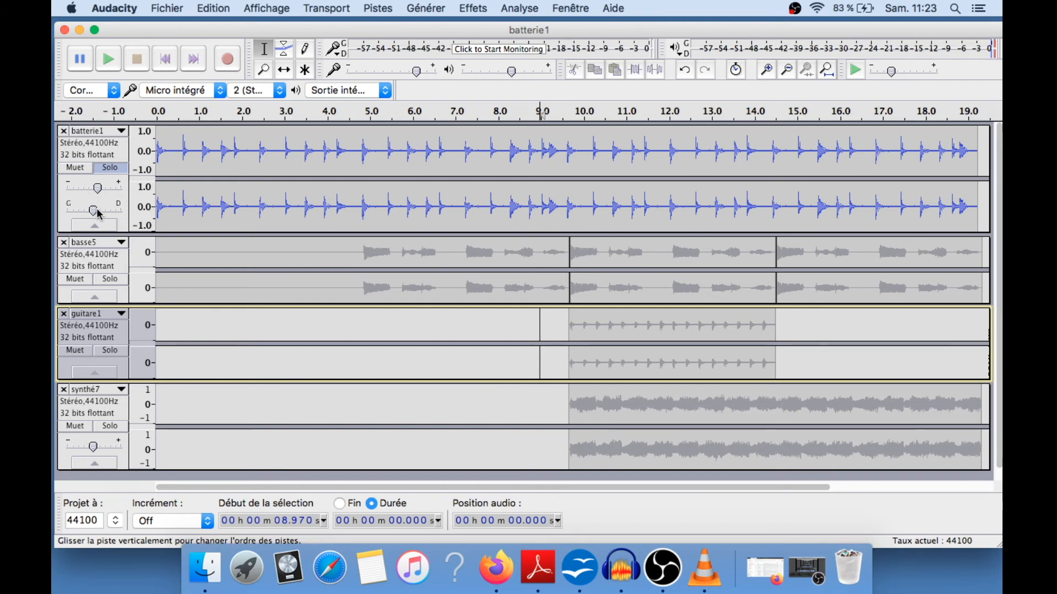
pyautogui.moveTo(94, 211); pyautogui.dragTo(95, 214)
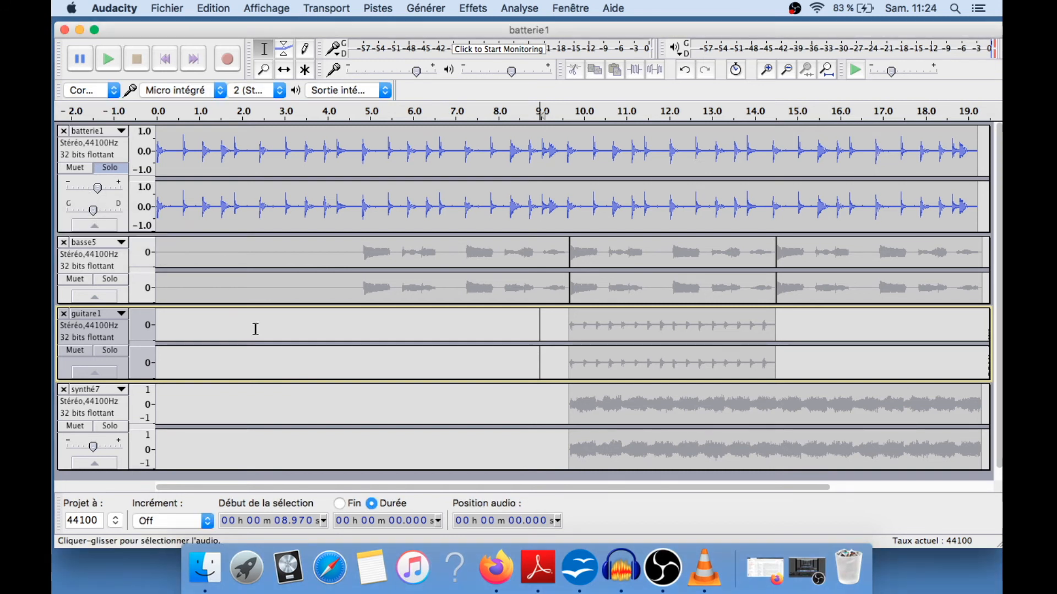
# Turn off the drum solo and enlarge the bass track
pyautogui.moveTo(265, 305); pyautogui.dragTo(264, 333)
pyautogui.click(110, 168)
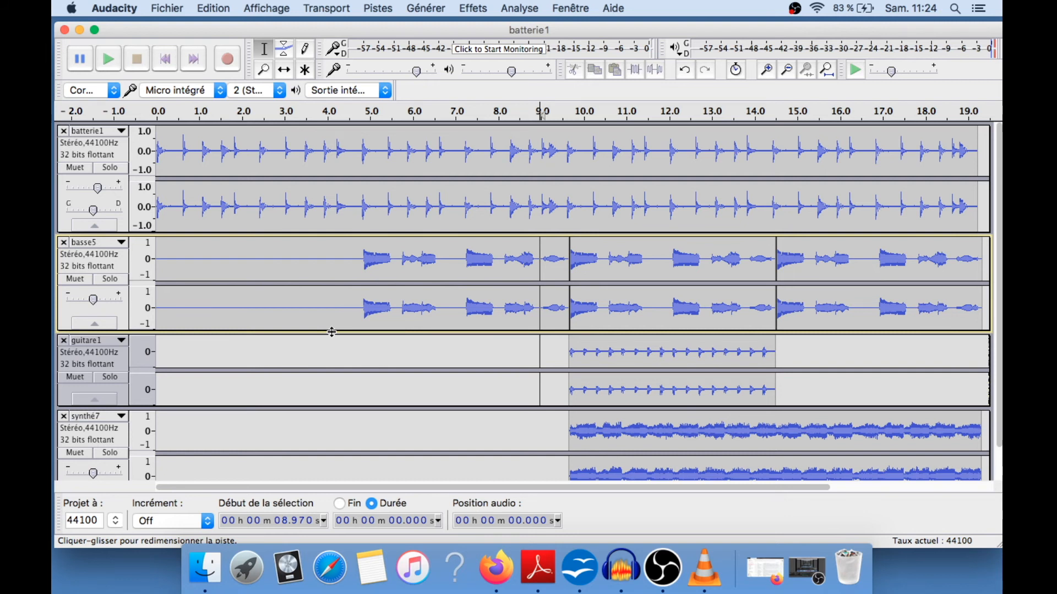
pyautogui.moveTo(331, 336); pyautogui.dragTo(330, 352)
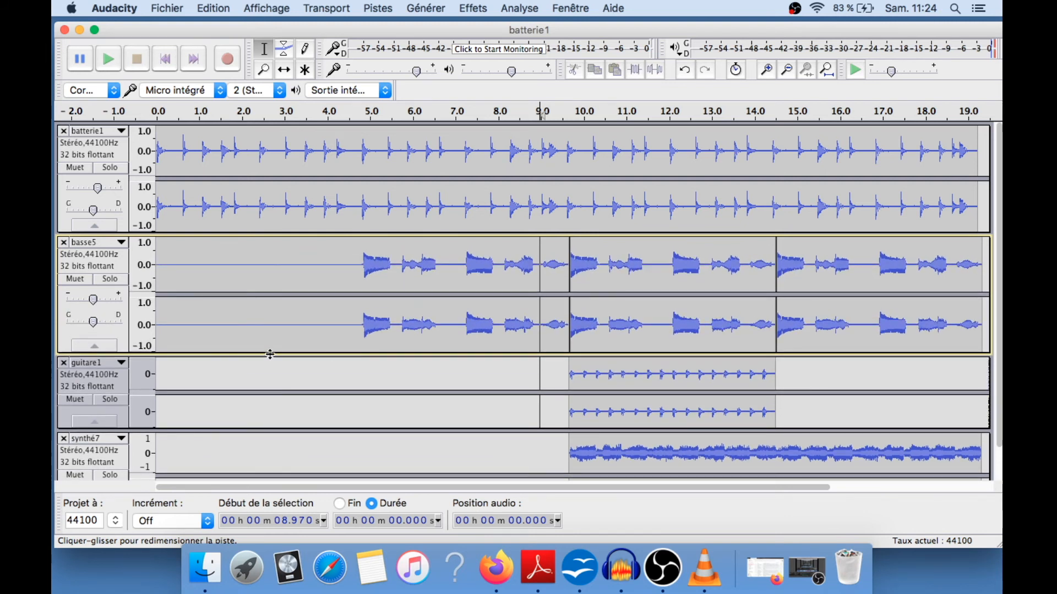
# Pan the bass track slightly to the left and shrink the track back
pyautogui.moveTo(93, 327)
pyautogui.moveTo(92, 327); pyautogui.dragTo(85, 328)
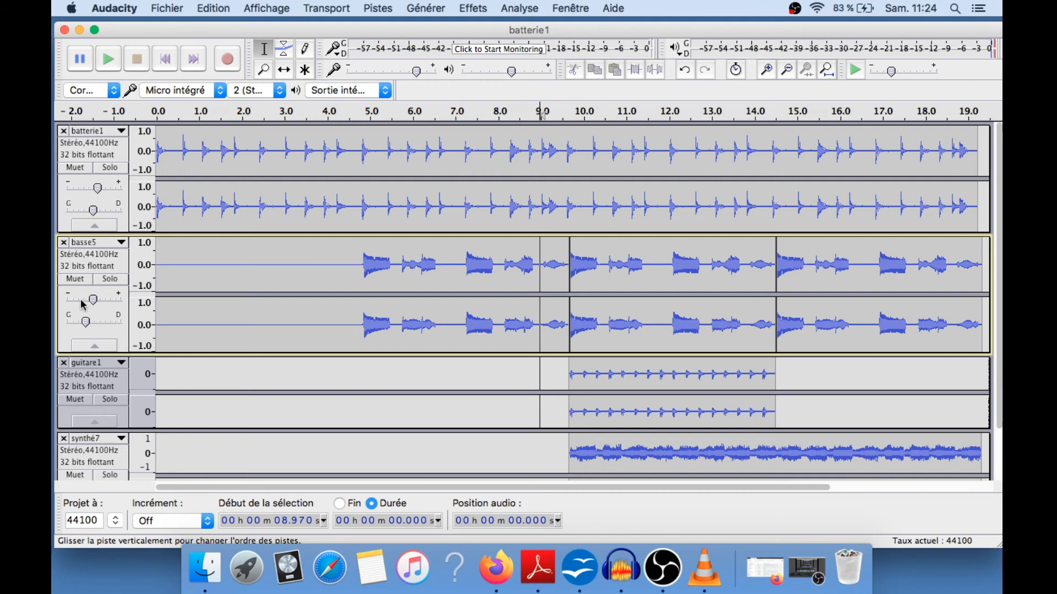
pyautogui.moveTo(260, 353); pyautogui.dragTo(263, 307)
# Enlarge the guitar track and pan it slightly to the right
pyautogui.moveTo(265, 383); pyautogui.dragTo(261, 426)
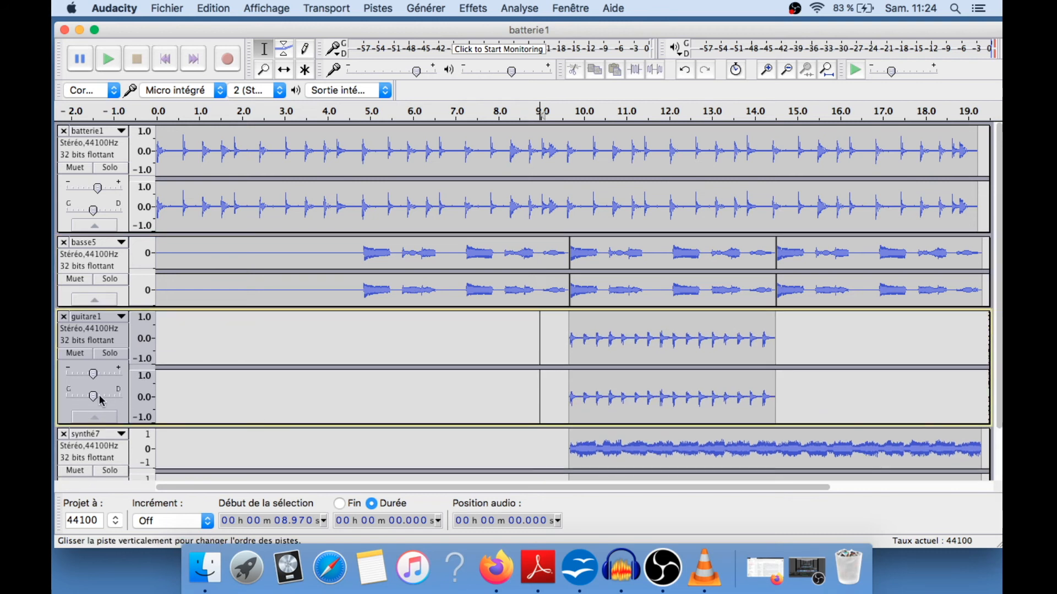
pyautogui.moveTo(93, 396); pyautogui.dragTo(102, 397)
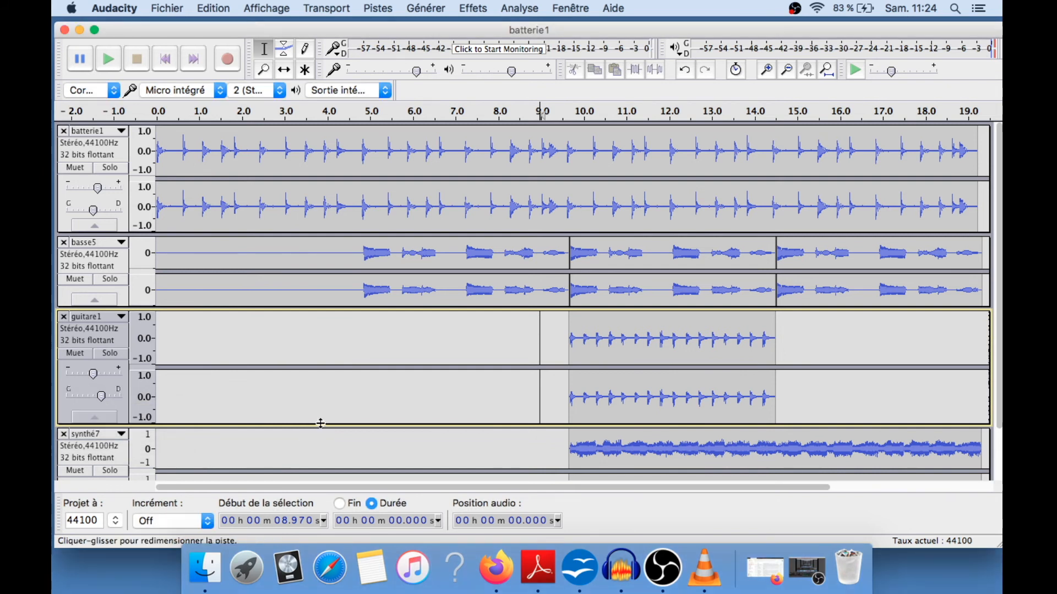
# Shrink the guitar track back and enlarge the synth track
pyautogui.moveTo(320, 416); pyautogui.dragTo(334, 371)
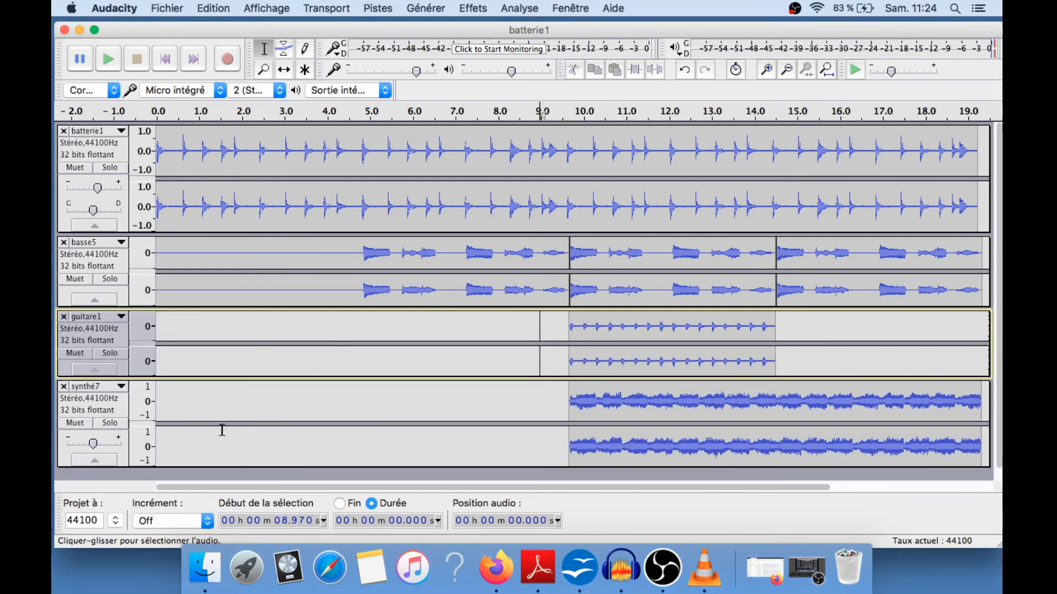
pyautogui.moveTo(185, 467); pyautogui.dragTo(187, 495)
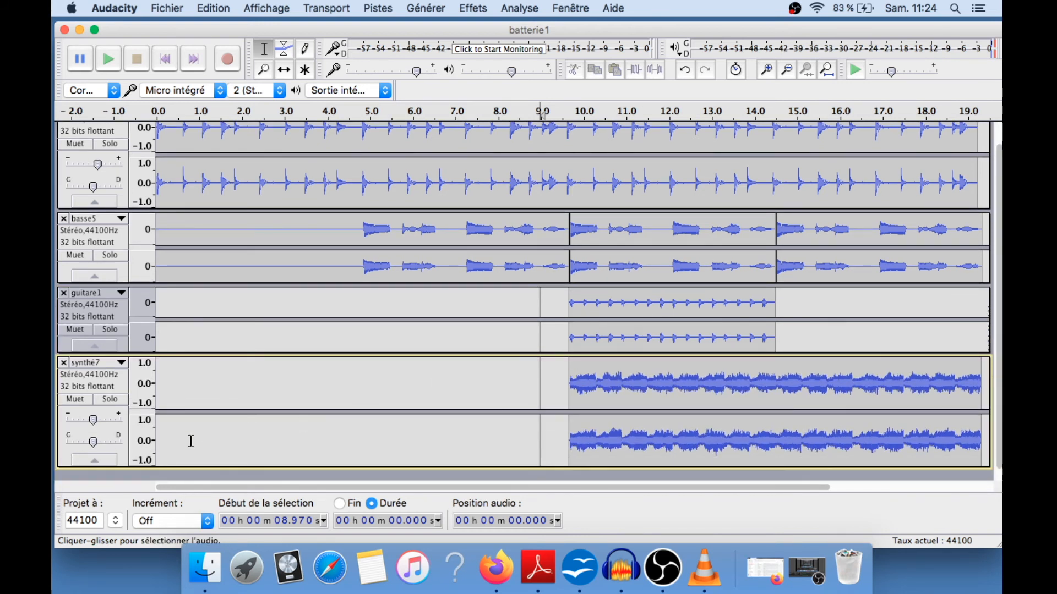
# Pan the synth track slightly to the left
pyautogui.moveTo(94, 445); pyautogui.dragTo(88, 448)
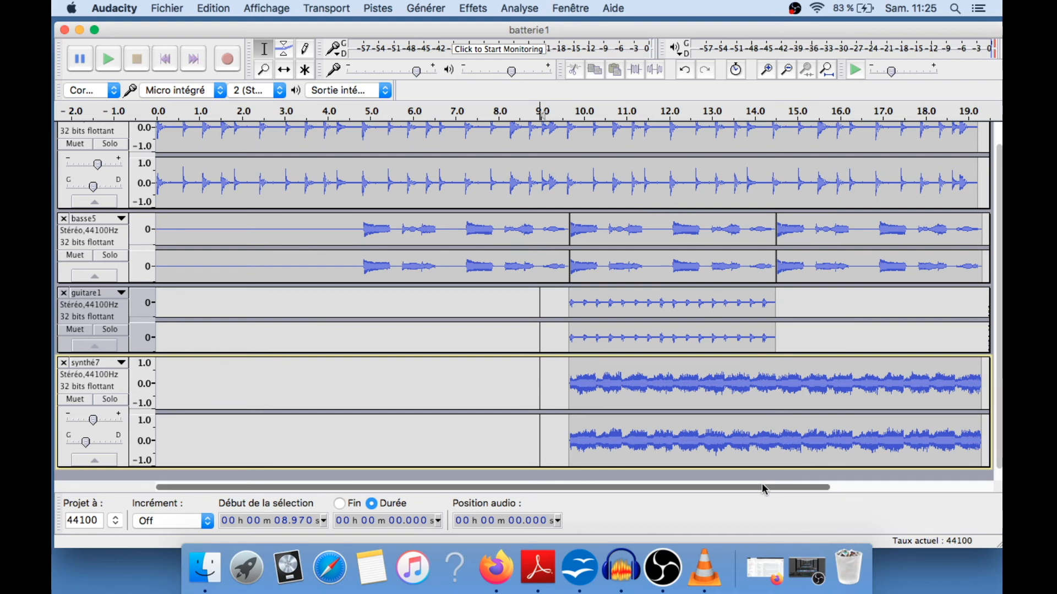
pyautogui.moveTo(763, 488); pyautogui.dragTo(946, 472)
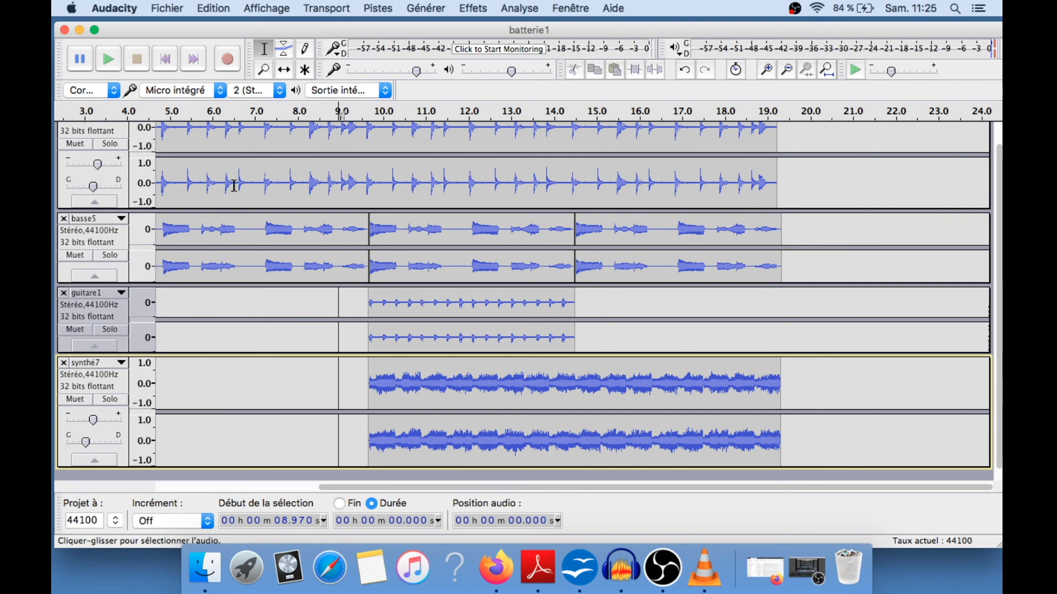
# Export the whole mix to the Desktop as a WAV (Microsoft) signed 16-bit PCM file named with the author's name
pyautogui.click(178, 12)
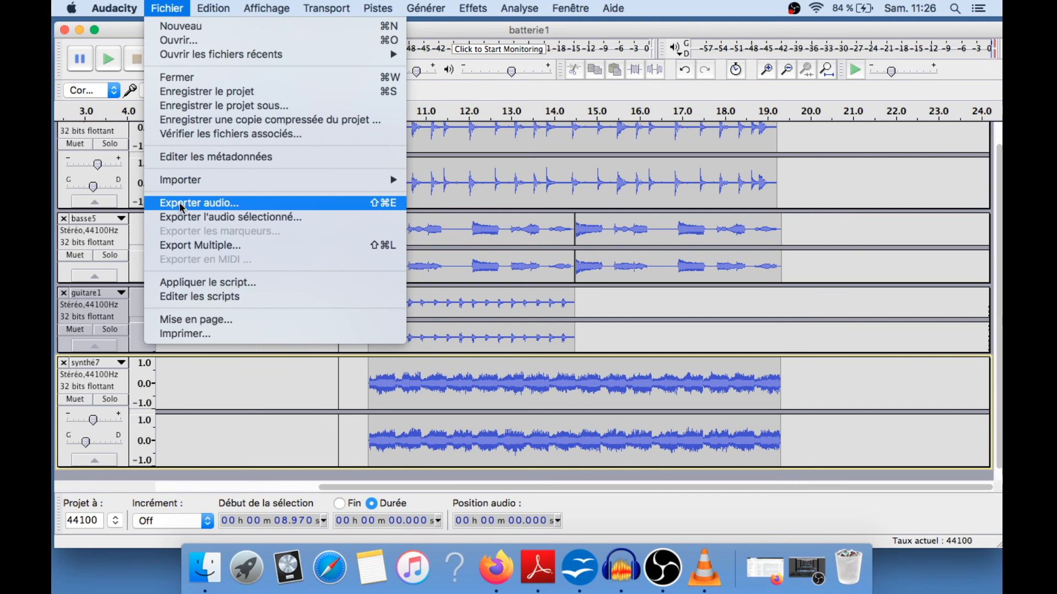
pyautogui.click(435, 37)
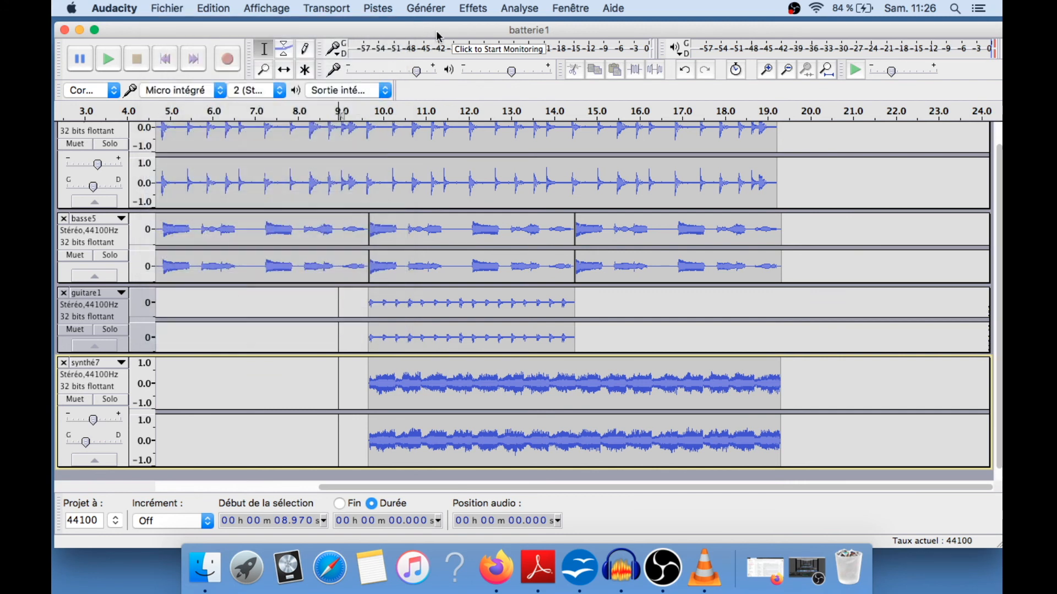
pyautogui.click(174, 9)
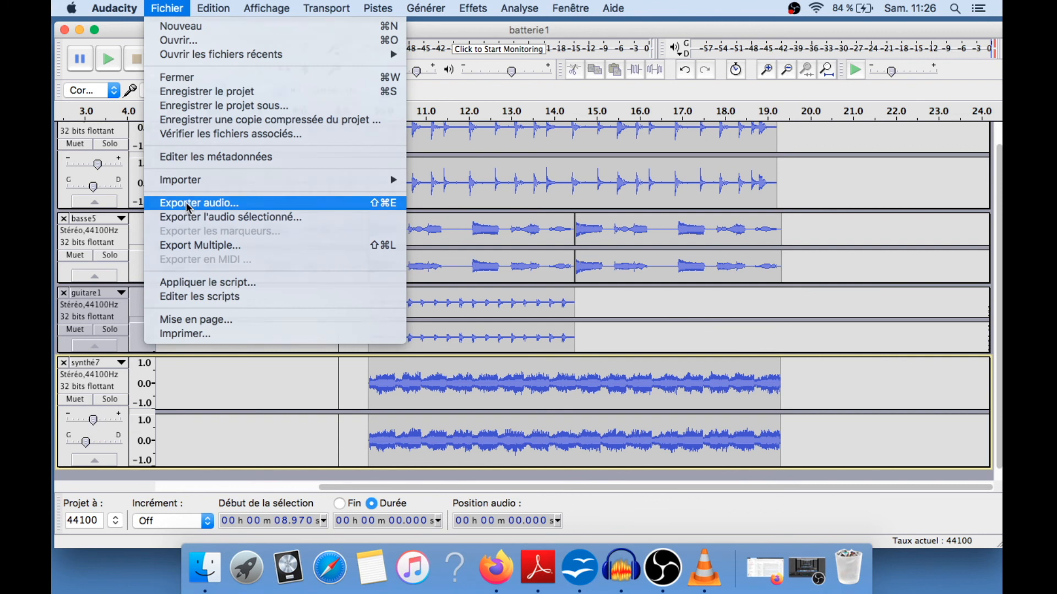
pyautogui.click(189, 205)
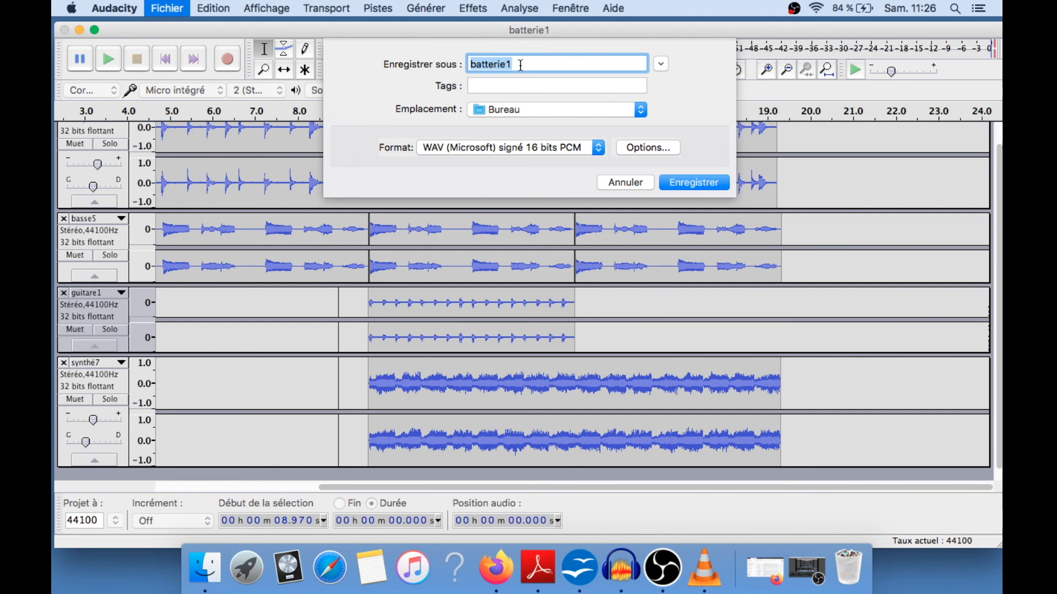
pyautogui.write('FMerten')
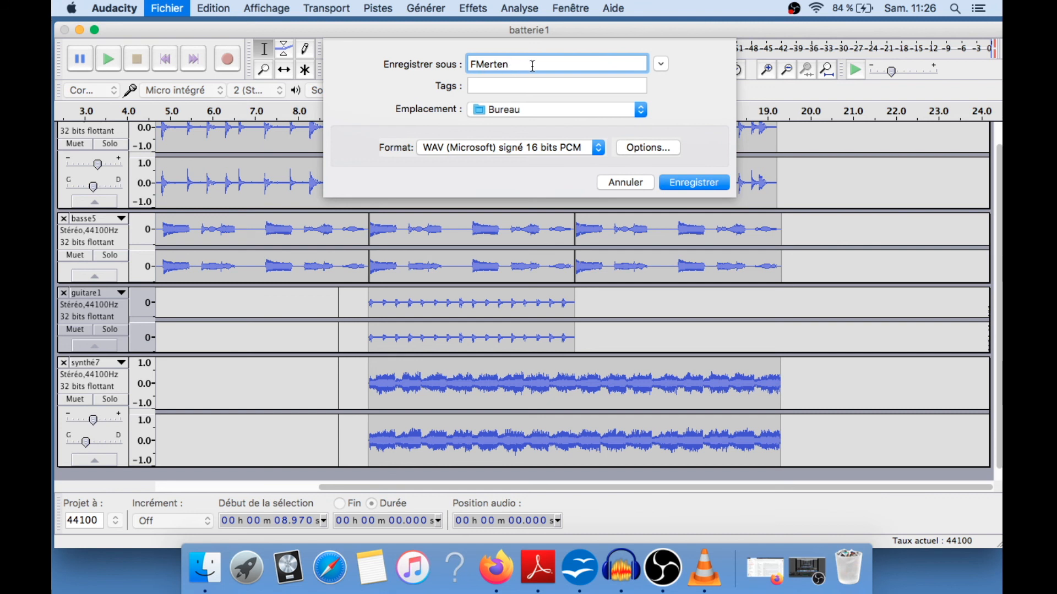
pyautogui.click(698, 185)
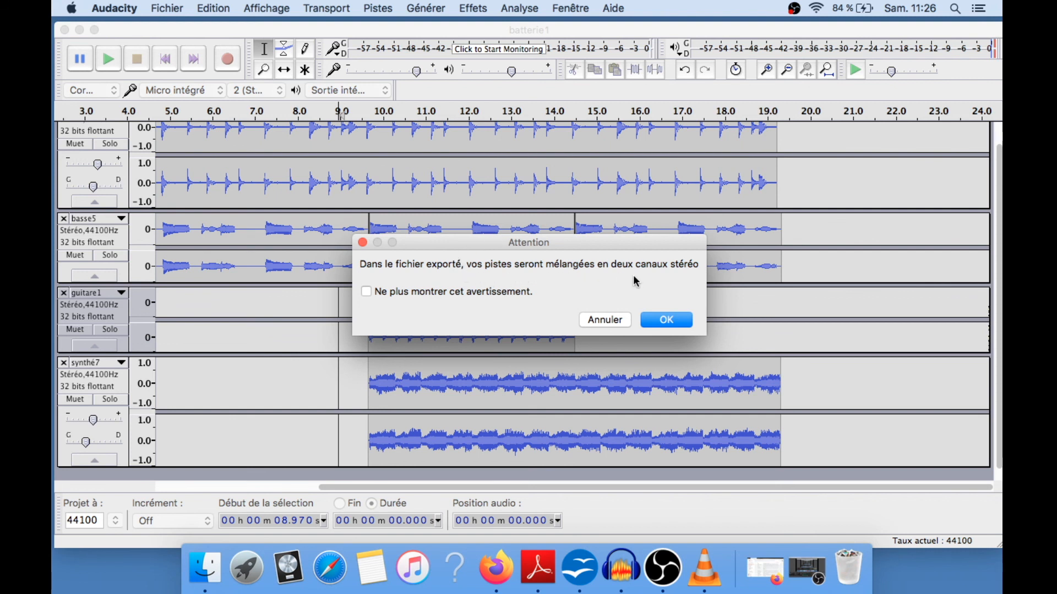
# Accept the stereo mixdown and confirm the export metadata without changes
pyautogui.click(667, 320)
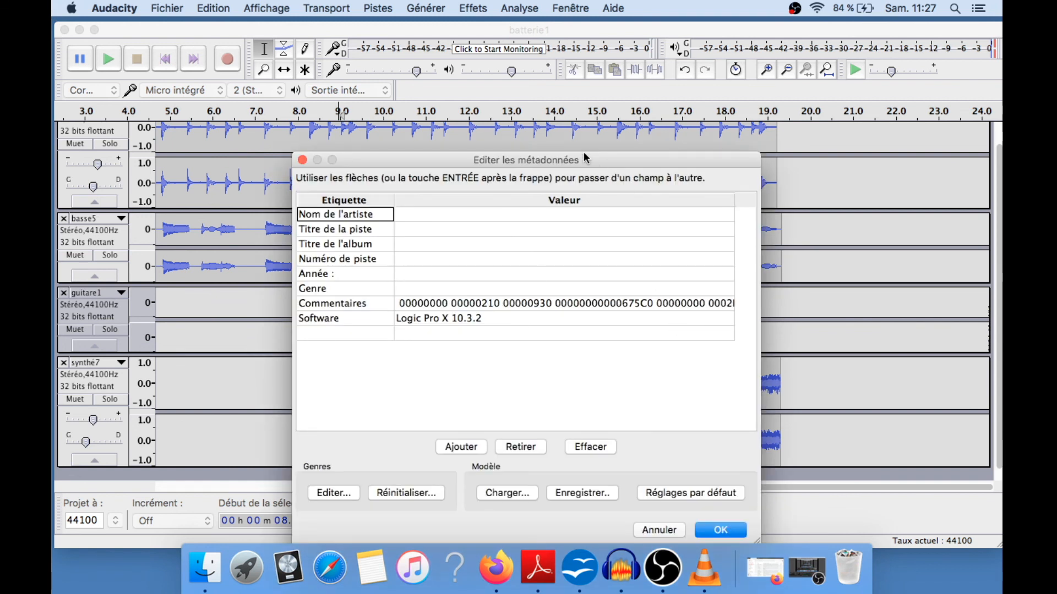
pyautogui.moveTo(583, 156); pyautogui.dragTo(590, 66)
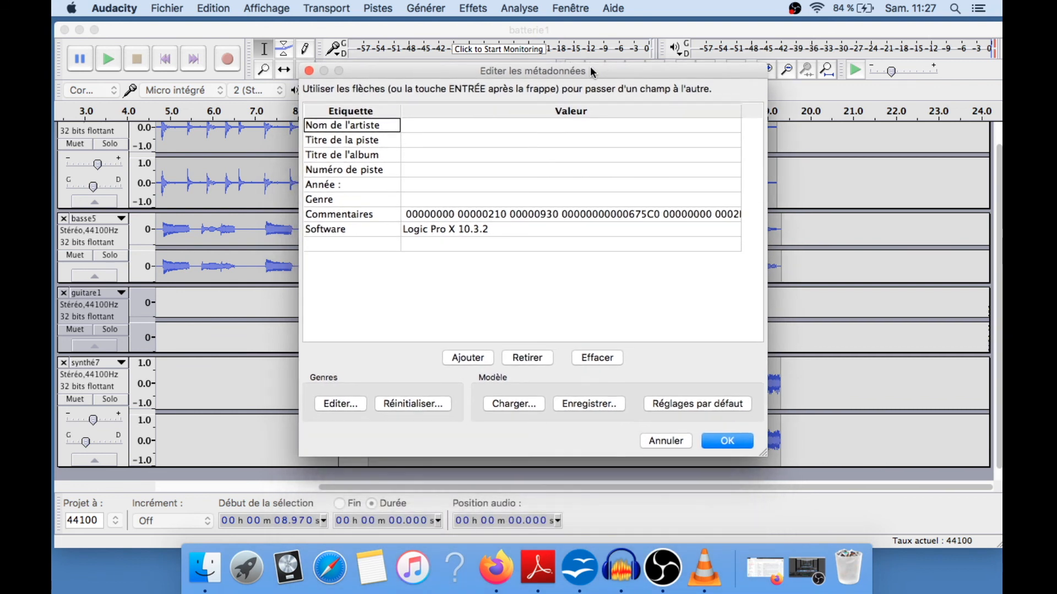
pyautogui.click(726, 442)
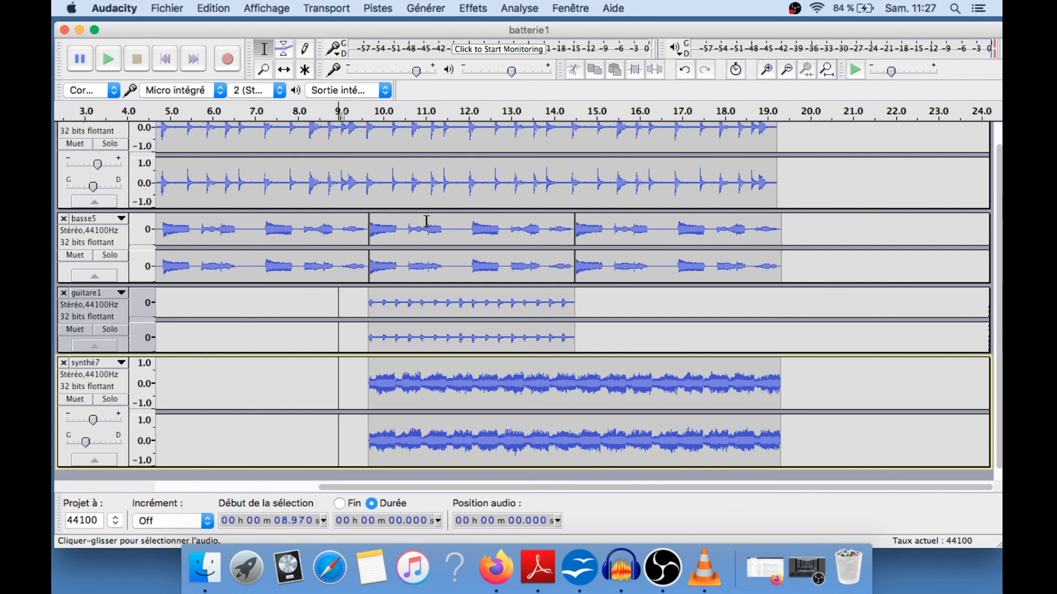
# Minimize the project window, move the exported WAV file on the desktop, and return to Audacity
pyautogui.click(80, 30)
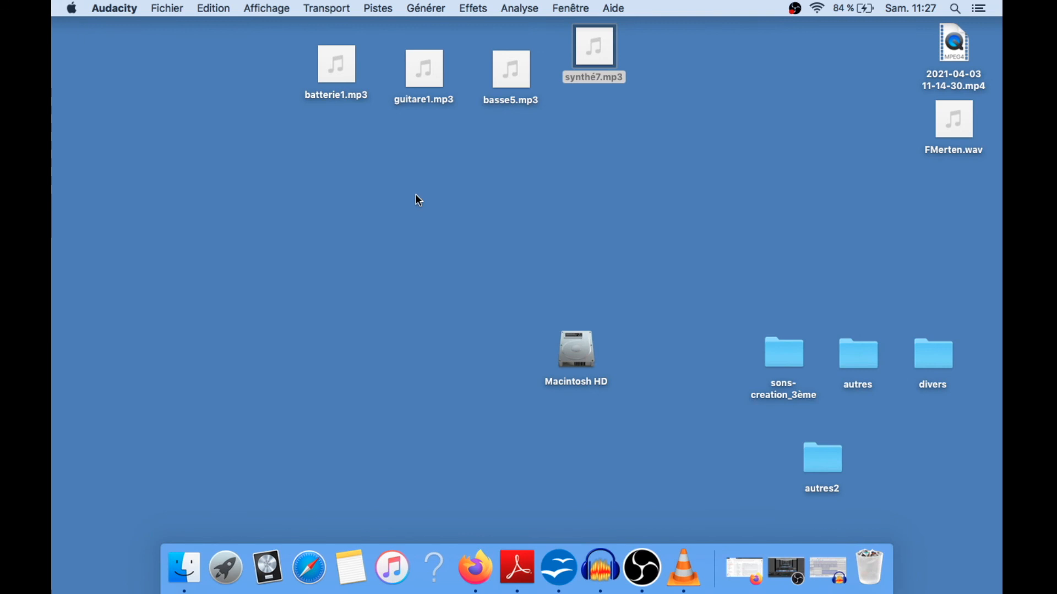
pyautogui.moveTo(966, 138); pyautogui.dragTo(544, 201)
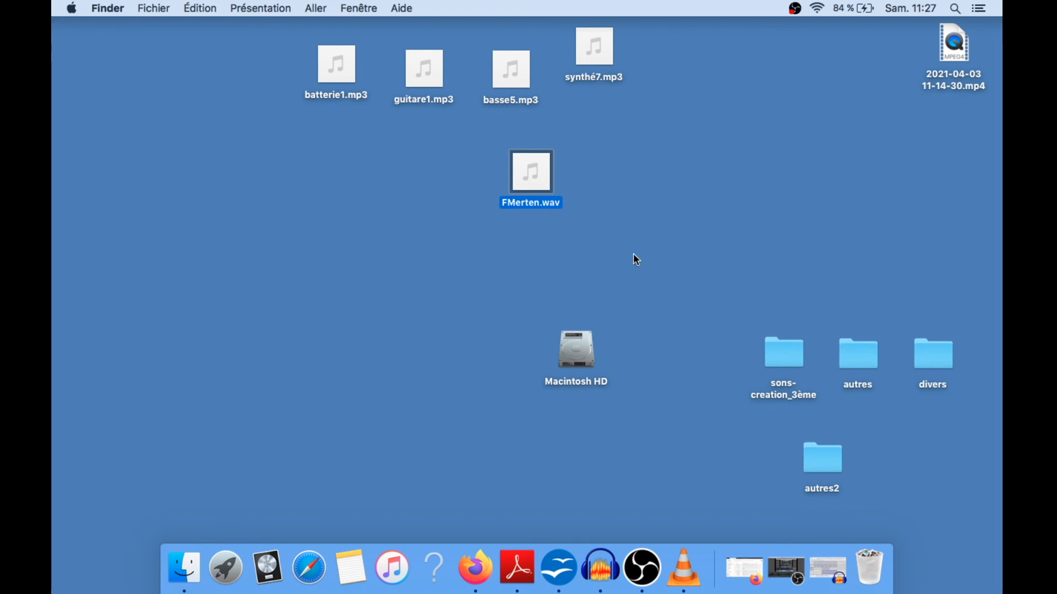
pyautogui.click(820, 561)
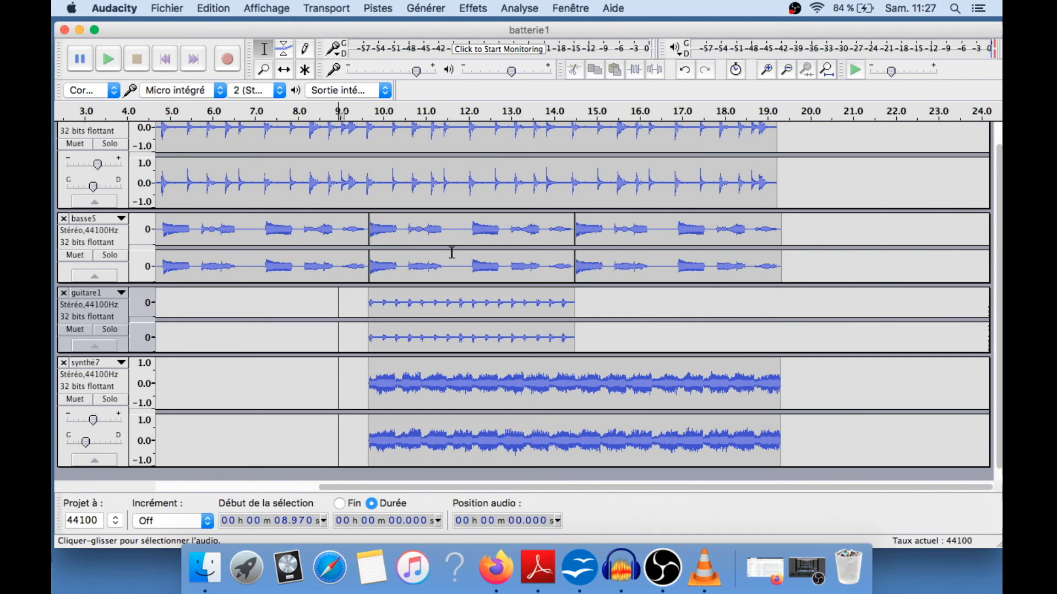